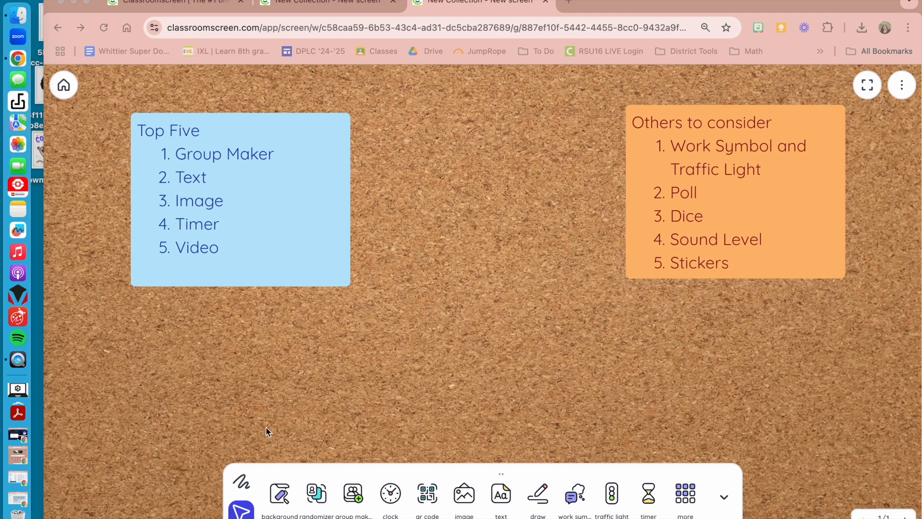
- Look through the available background categories, from Spring to Dots & Lines, and keep the Cork background
left_click(285, 494)
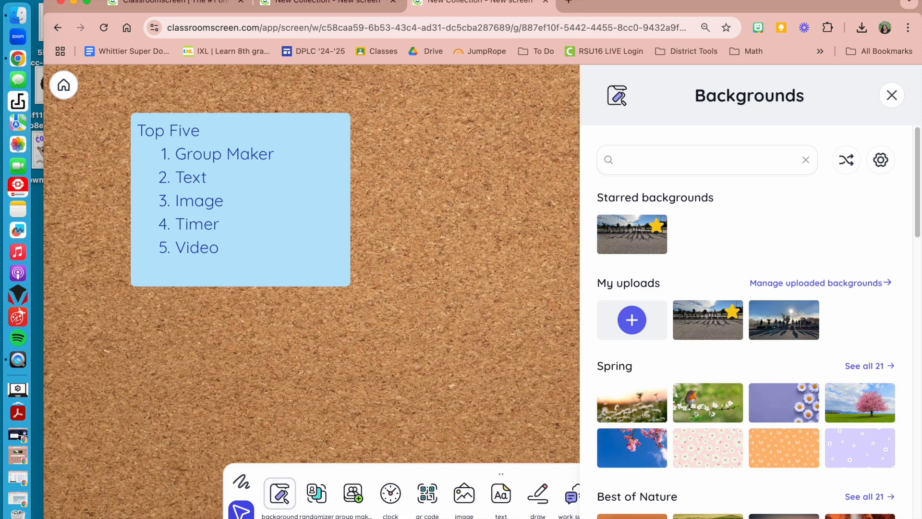
scroll(690, 443, "down", 2)
scroll(690, 443, "down", 5)
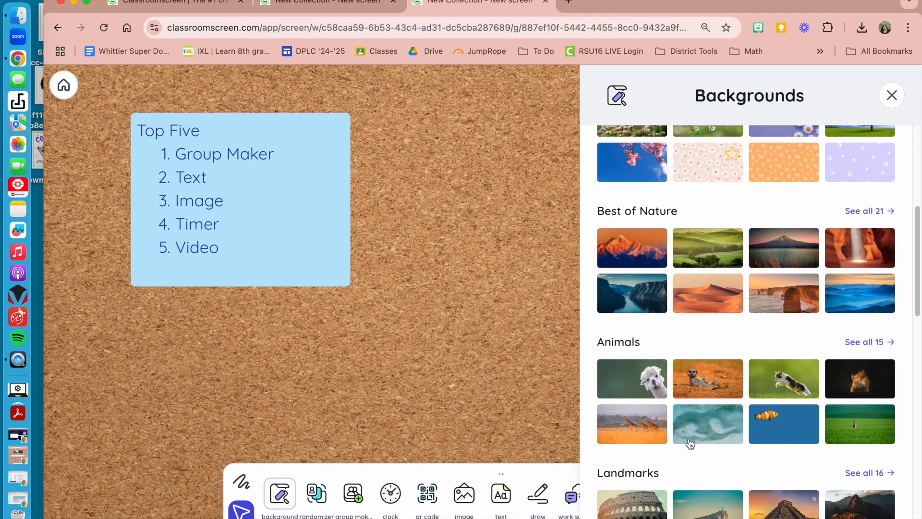
scroll(690, 442, "down", 3)
scroll(688, 438, "down", 4)
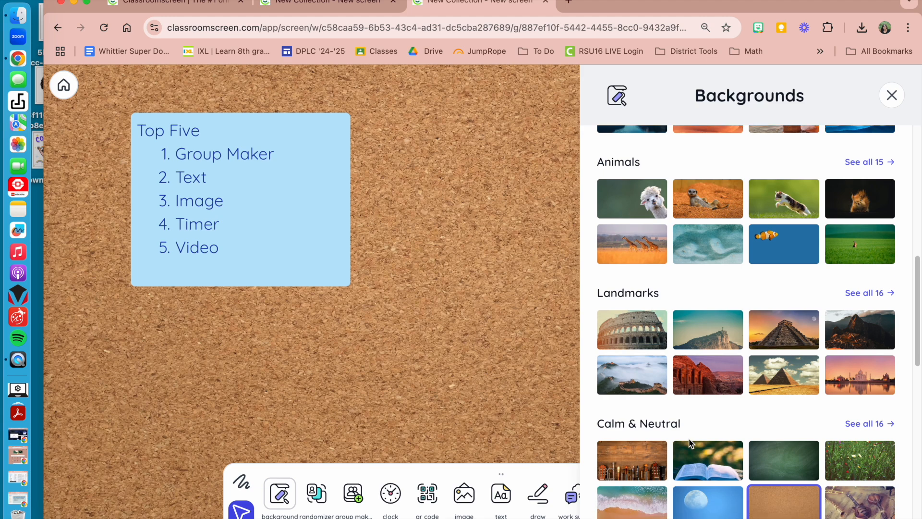
scroll(690, 442, "down", 2)
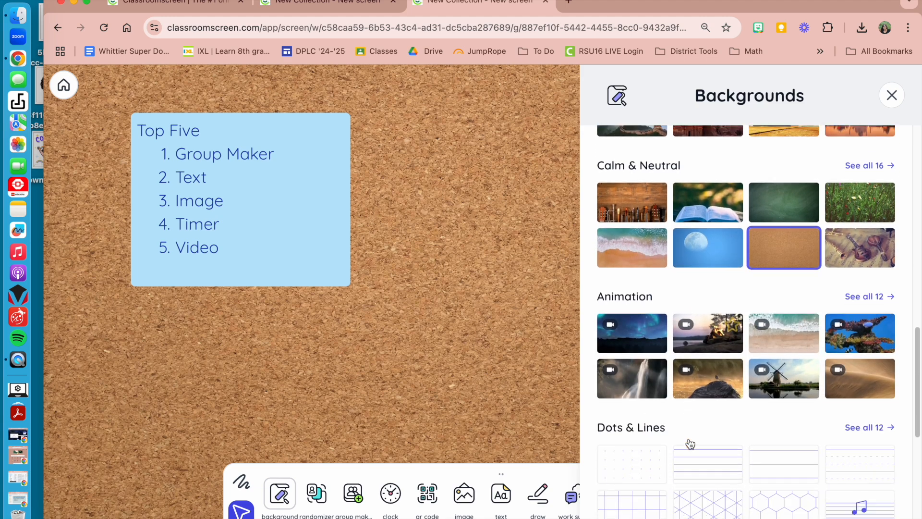
scroll(689, 438, "down", 2)
scroll(692, 423, "up", 2)
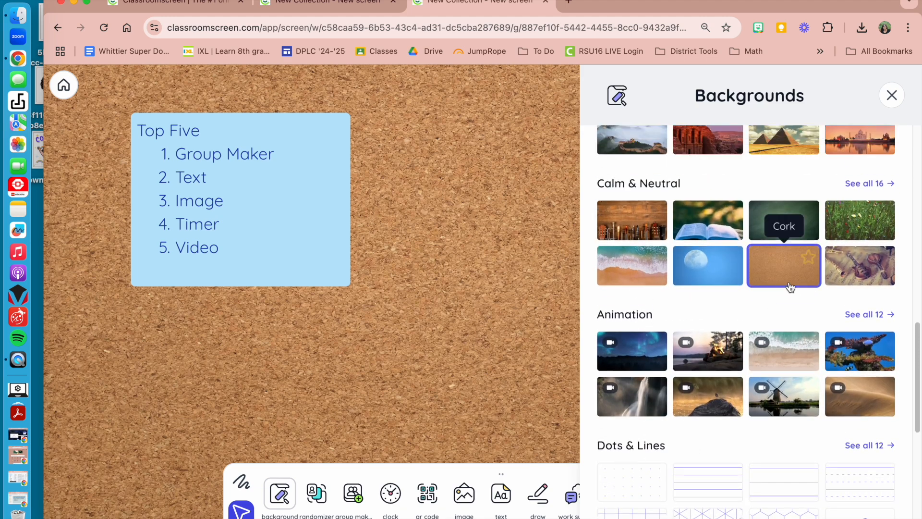
left_click(892, 96)
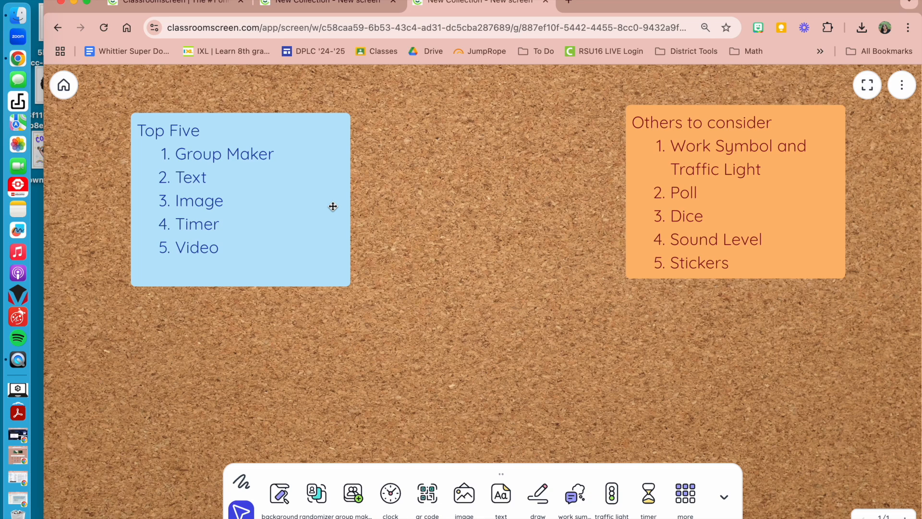
- Add a group maker widget using the D Block name list and review which names are selected
left_click(354, 494)
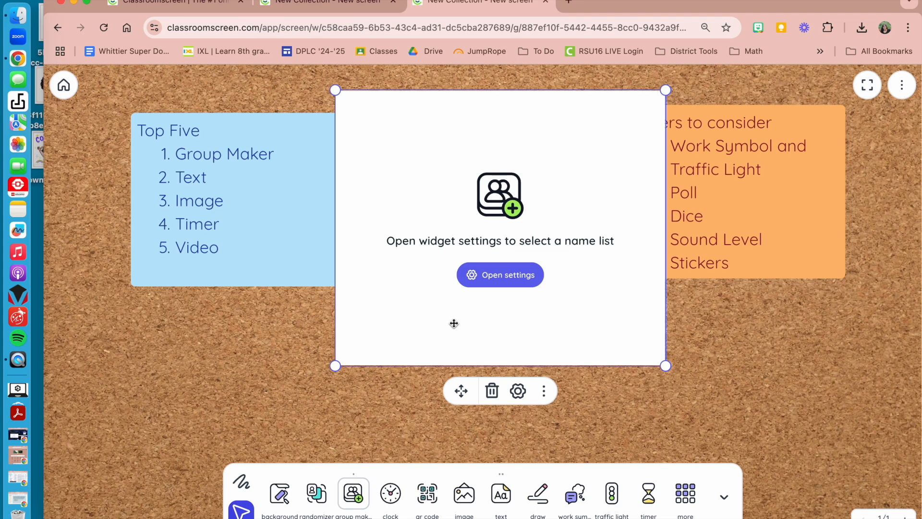
left_click(499, 283)
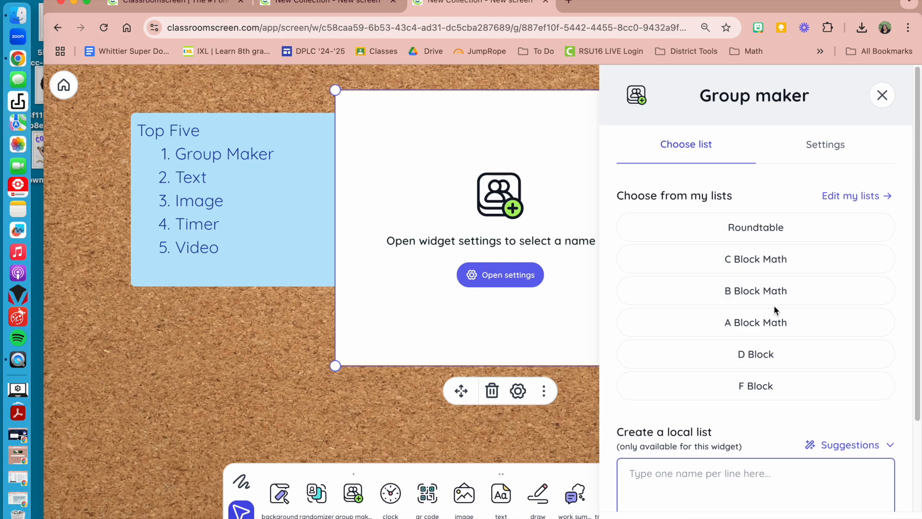
left_click(768, 354)
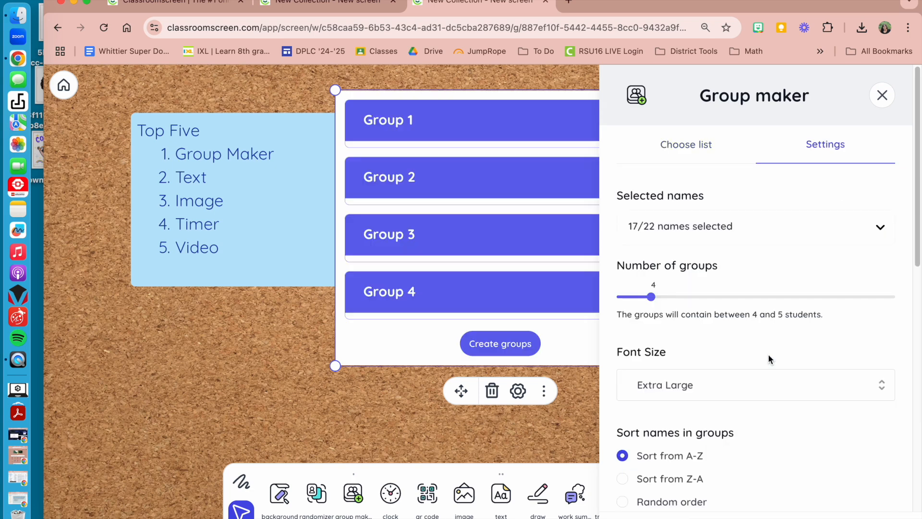
left_click(730, 226)
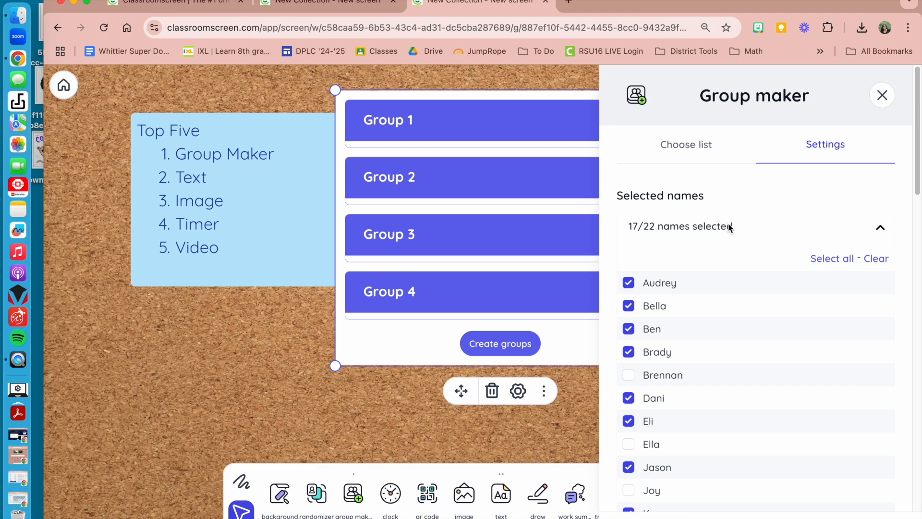
left_click(882, 96)
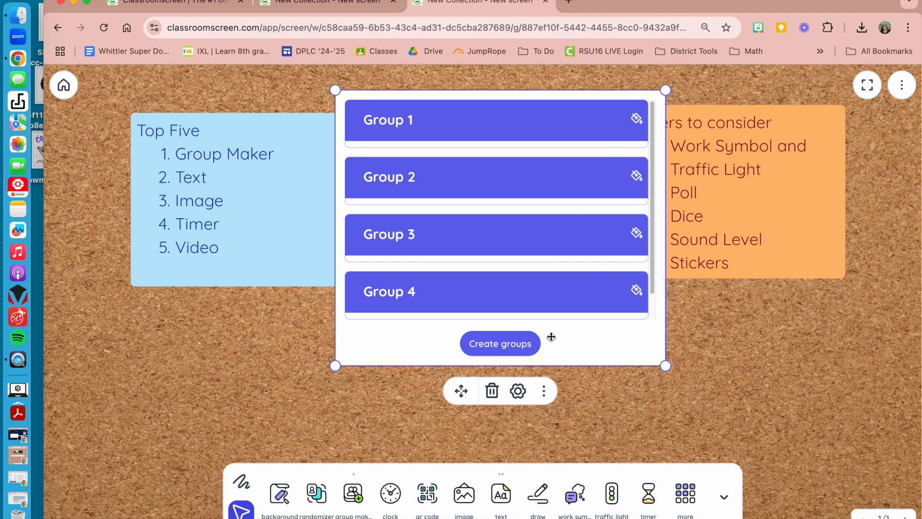
- Create the groups and view them in an enlarged group maker, and remove the widget
left_click(532, 346)
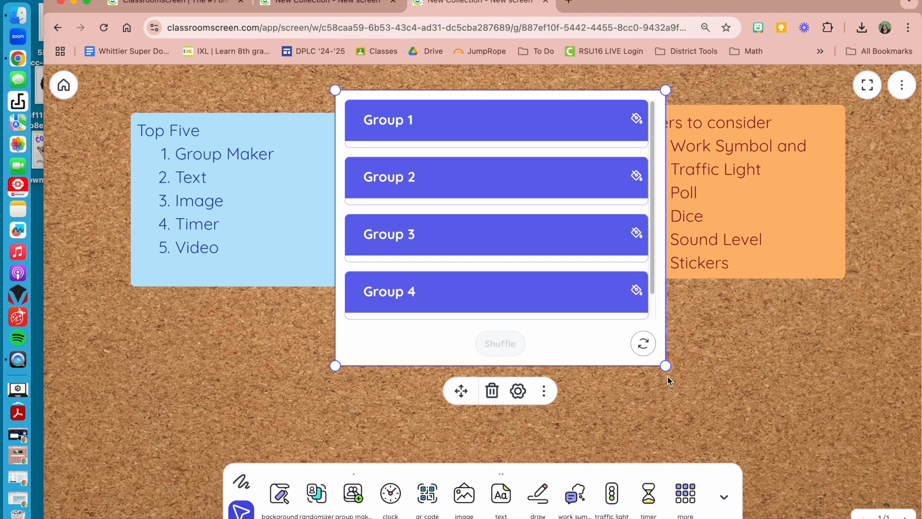
left_click_drag(665, 365, 890, 467)
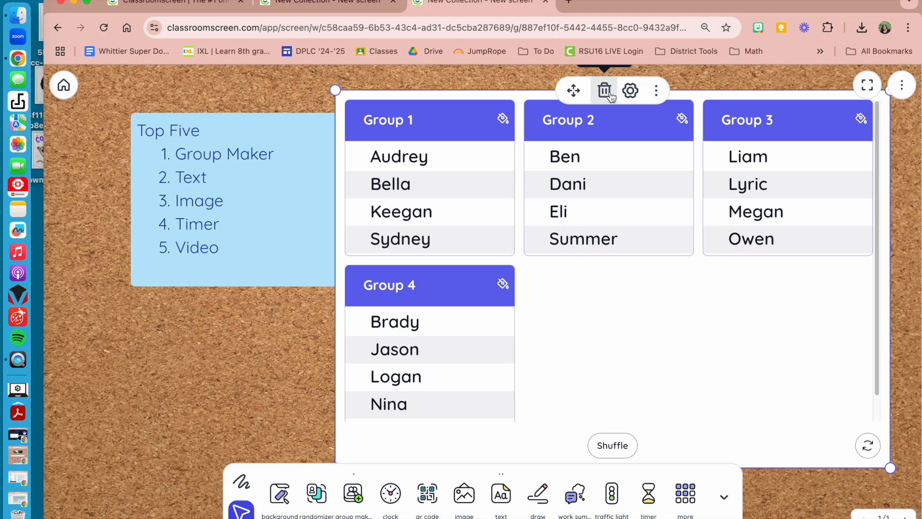
left_click(605, 91)
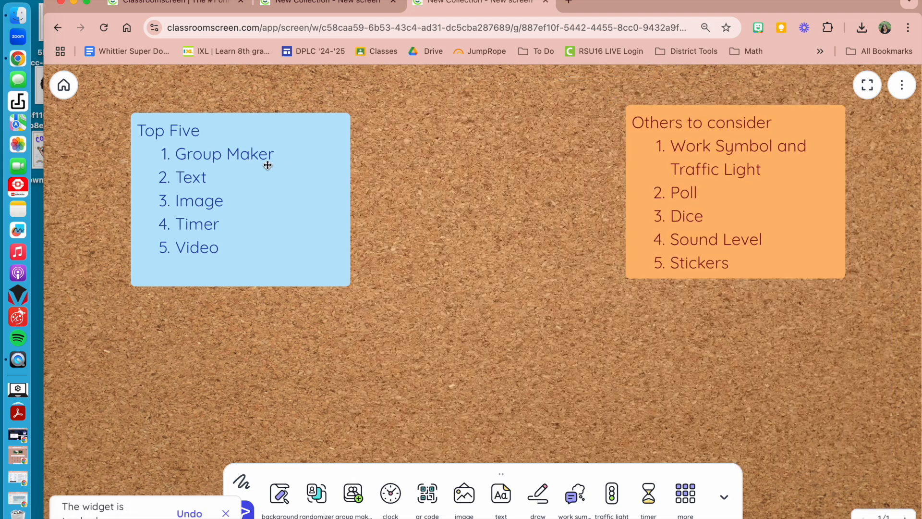
- Open the Top Five note's text settings and look through the color themes
left_click(210, 178)
left_click(634, 174)
left_click(332, 185)
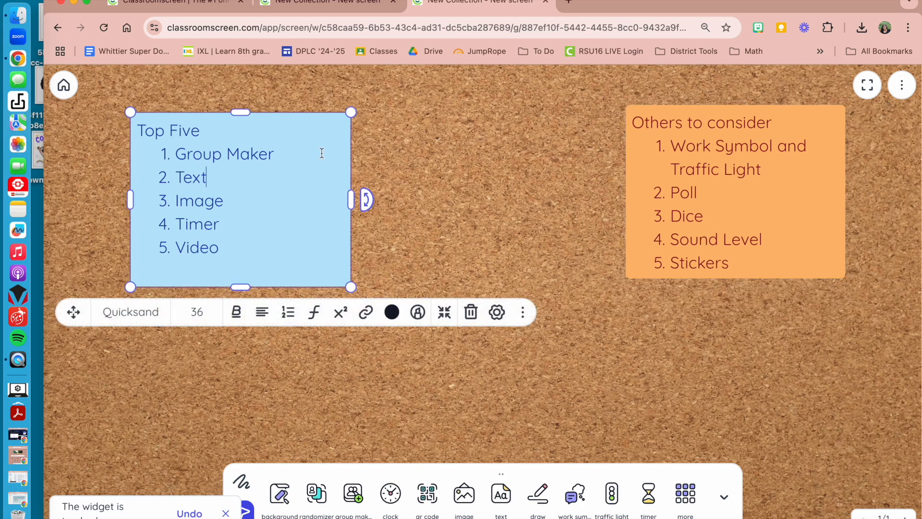
left_click(497, 313)
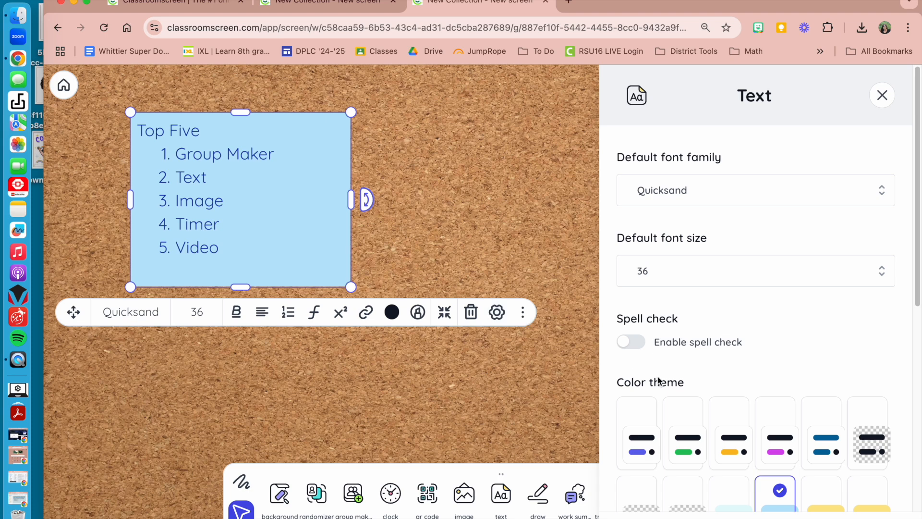
scroll(687, 242, "down", 5)
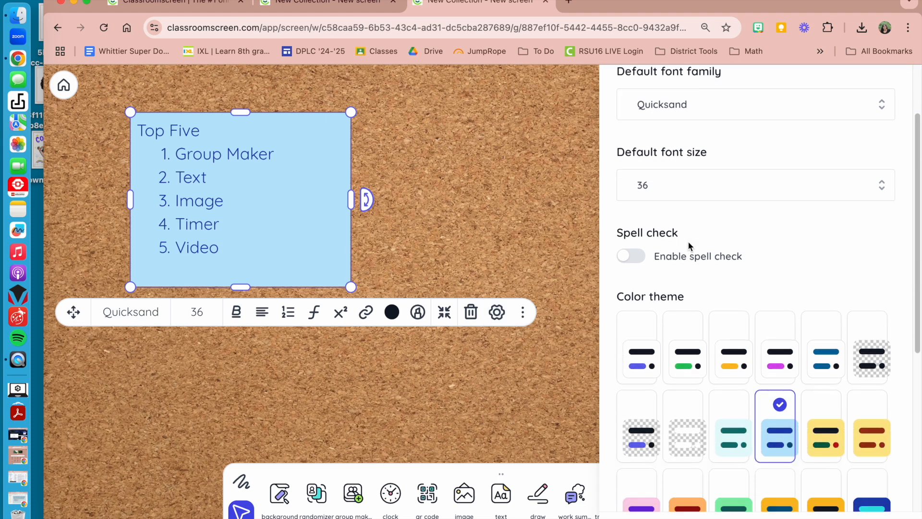
scroll(689, 246, "down", 3)
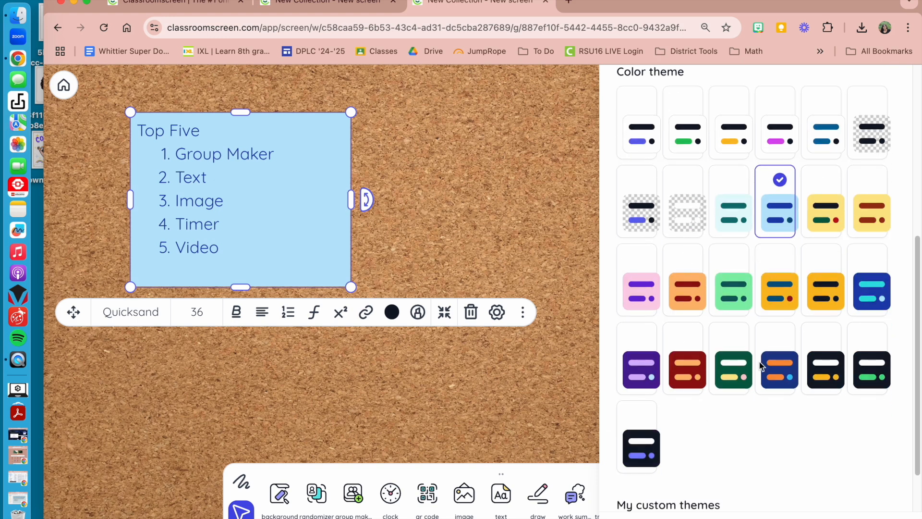
scroll(747, 259, "up", 2)
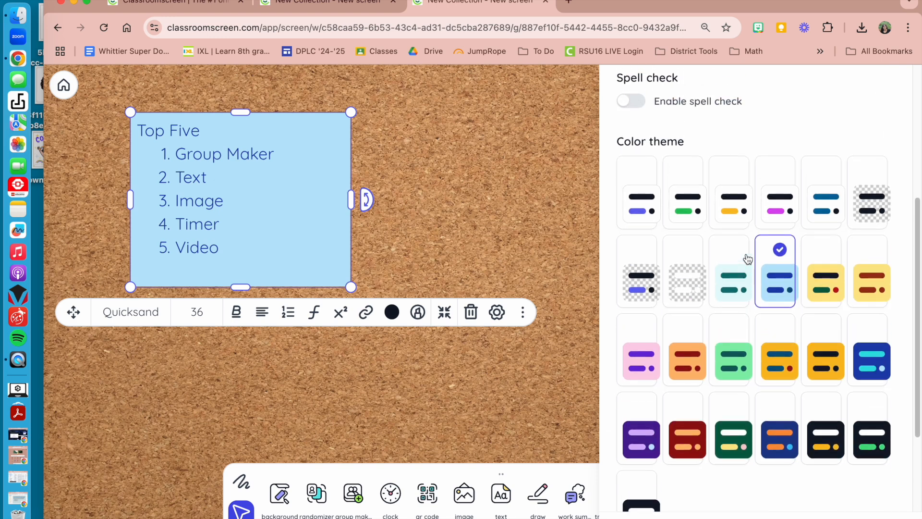
- Try the transparent themes with white and black text on the Top Five note, and restore its light blue theme
left_click(686, 269)
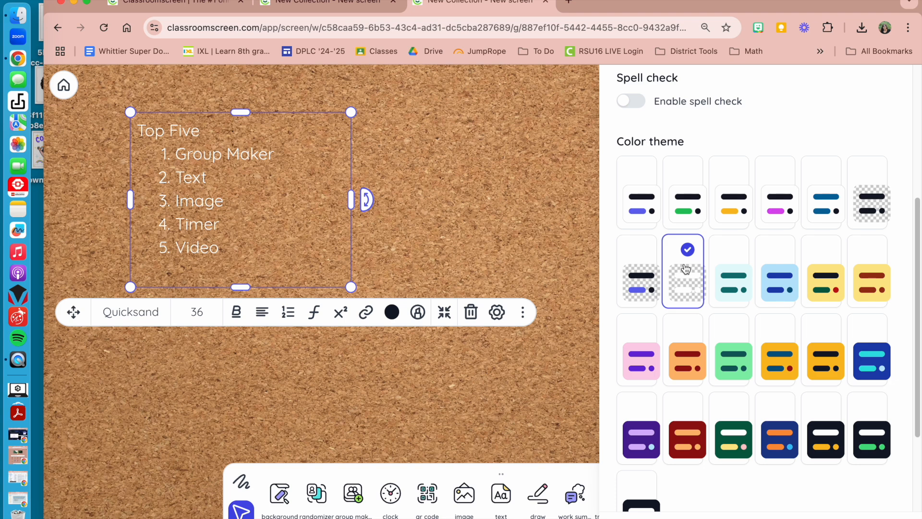
left_click(866, 205)
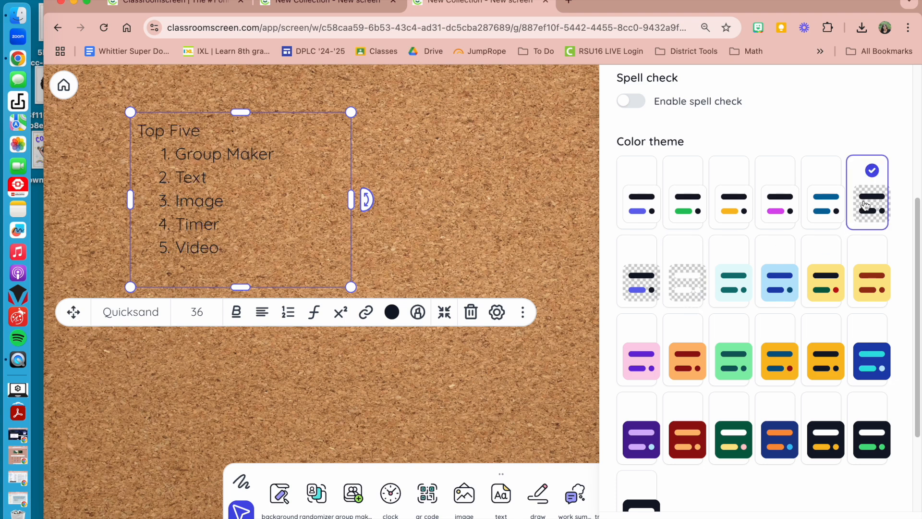
left_click(775, 283)
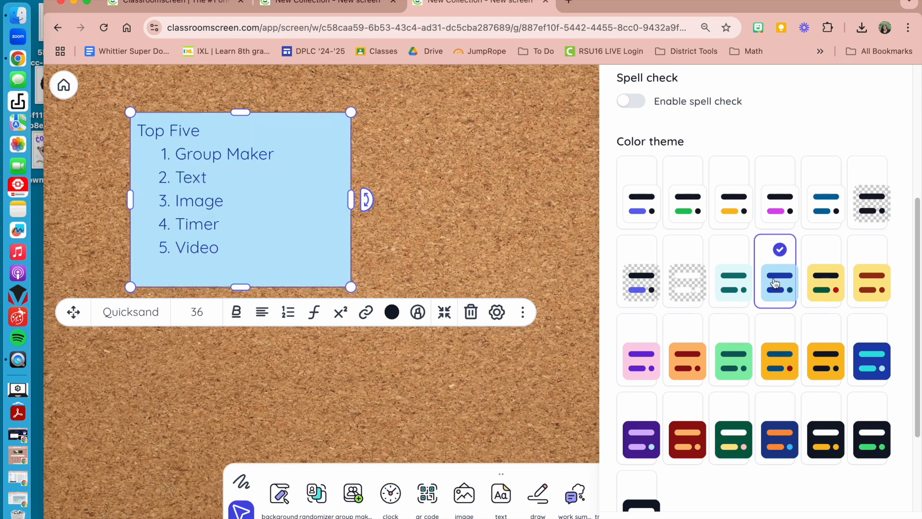
scroll(716, 170, "up", 5)
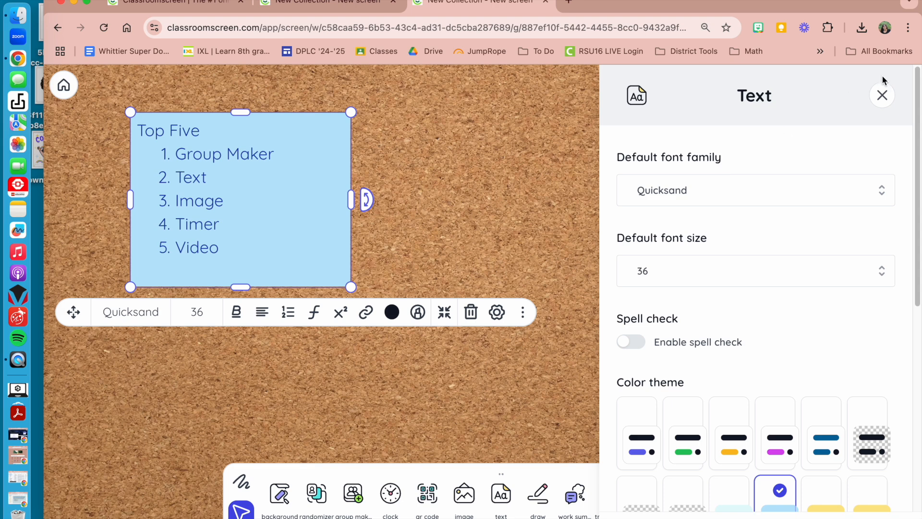
left_click(883, 94)
left_click(432, 194)
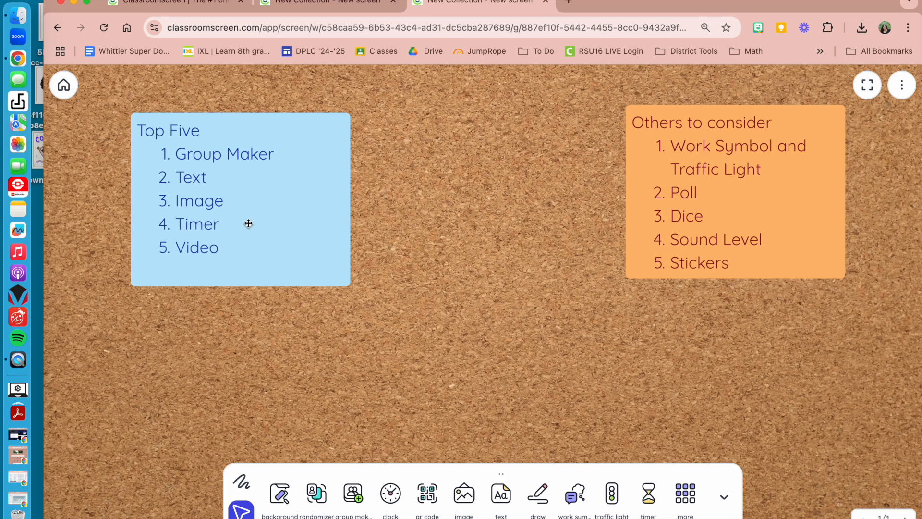
- Add an image widget showing the uploaded product rule for exponents picture and place it between the two notes
left_click(465, 495)
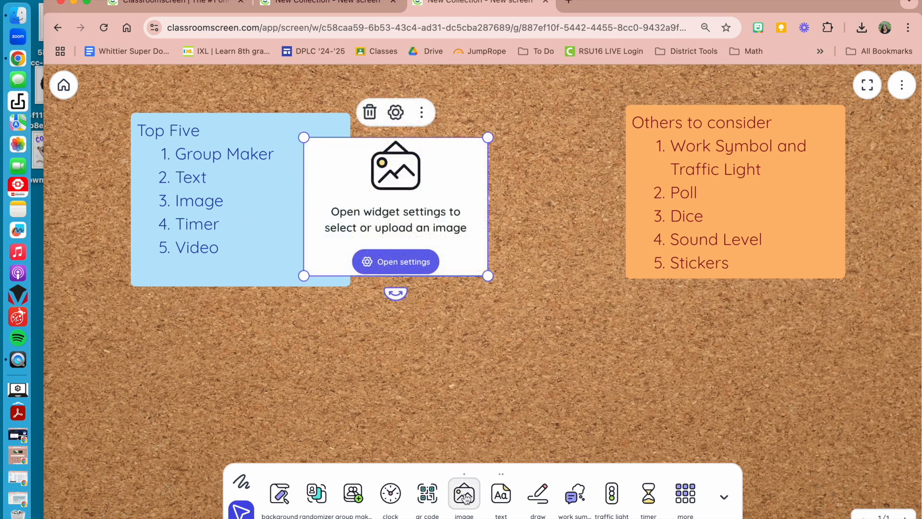
left_click(397, 260)
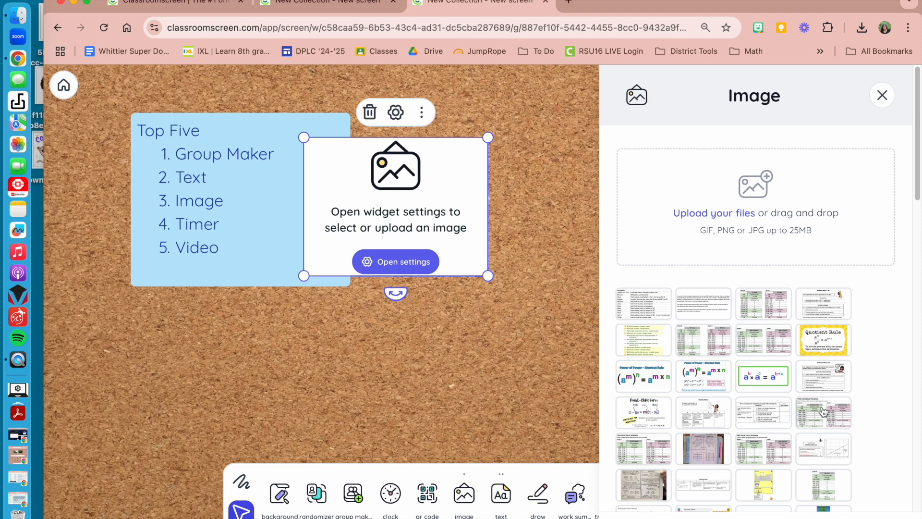
left_click(778, 378)
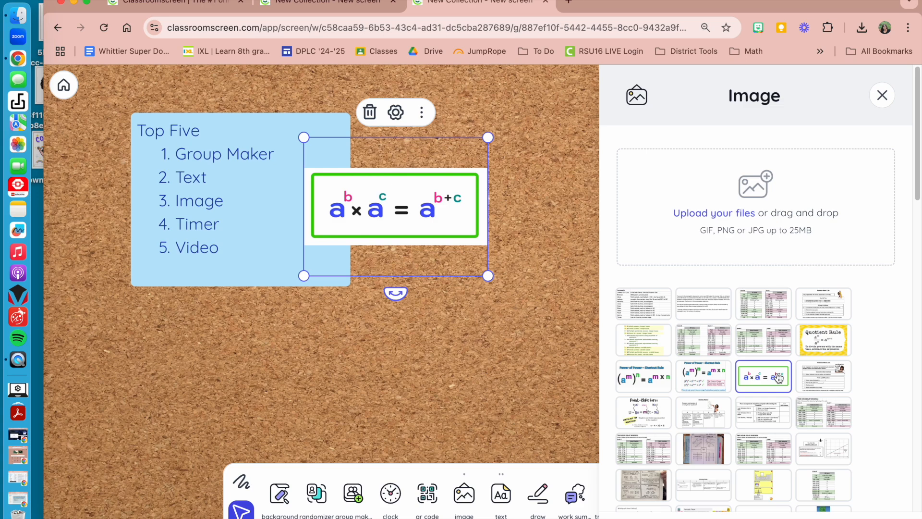
left_click(883, 98)
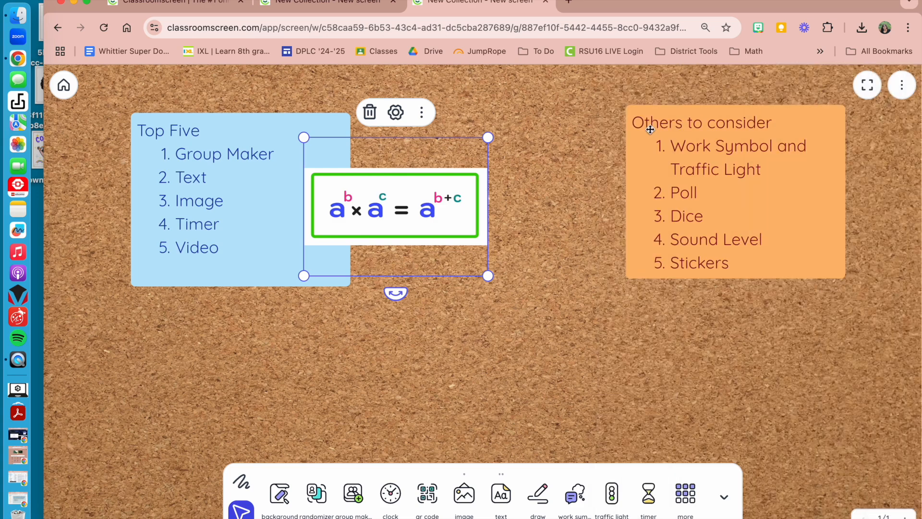
left_click_drag(412, 218, 499, 216)
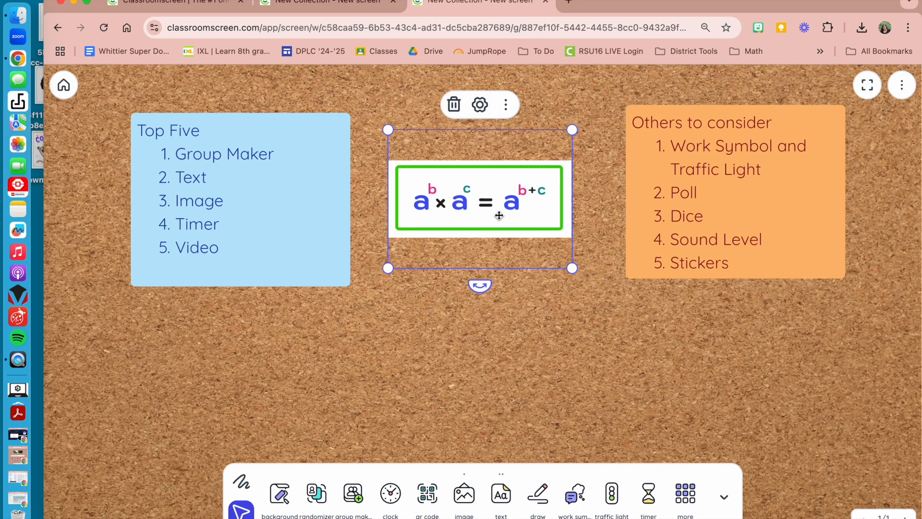
- Show the exponent rule image in Spotlight, return to the screen and remove the image widget
left_click(510, 110)
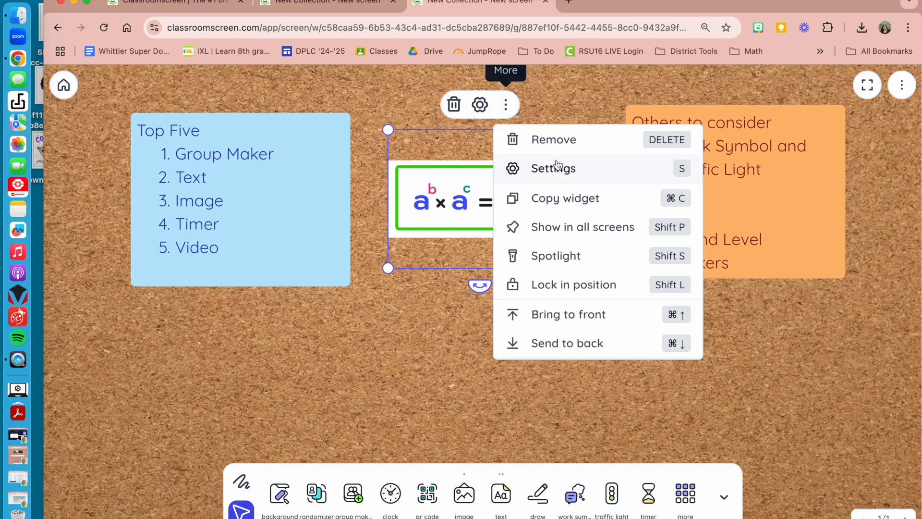
left_click(576, 257)
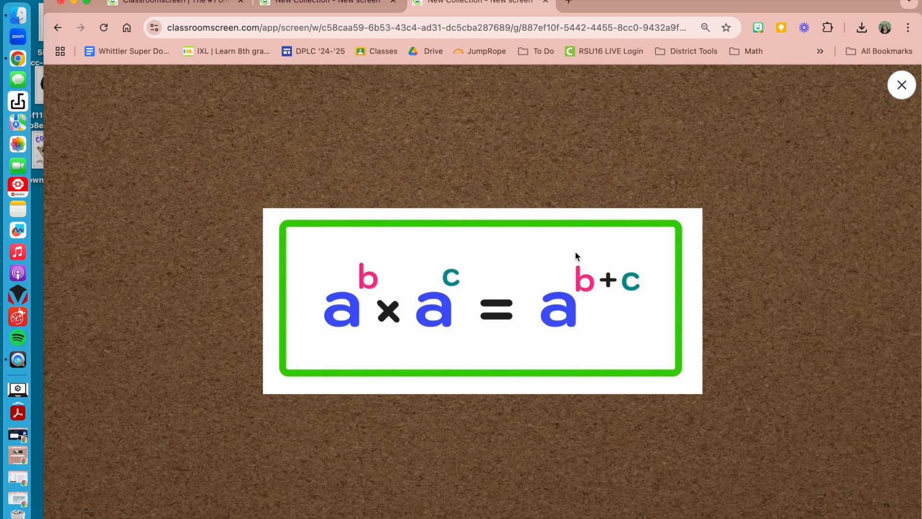
left_click(902, 85)
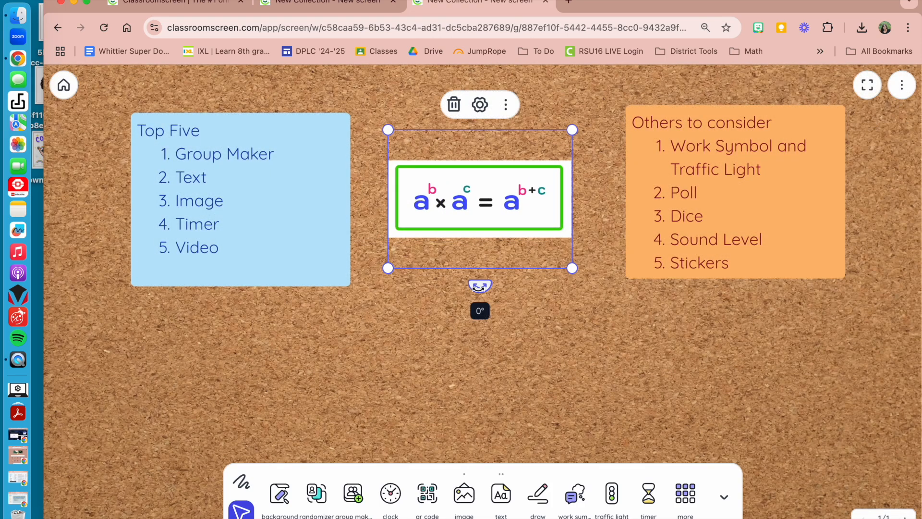
left_click(453, 104)
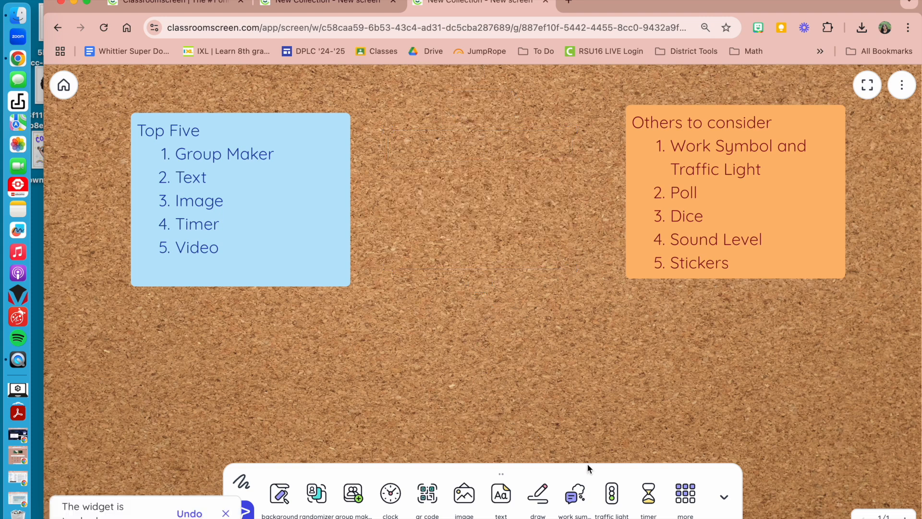
- Add a timer widget and place it between the Top Five and Others to consider notes
left_click(648, 493)
left_click_drag(632, 249, 312, 250)
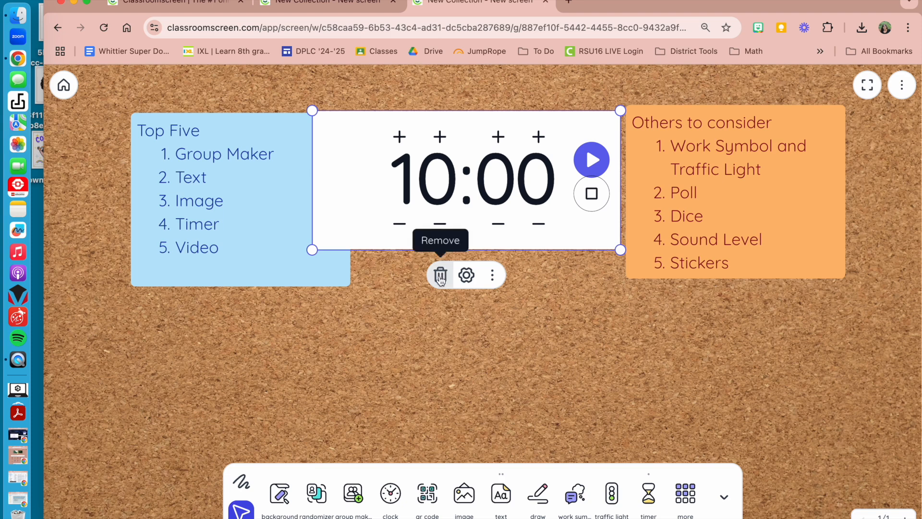
- Look through the timer's sound, repeat and indicator settings, and remove the timer widget
left_click(466, 274)
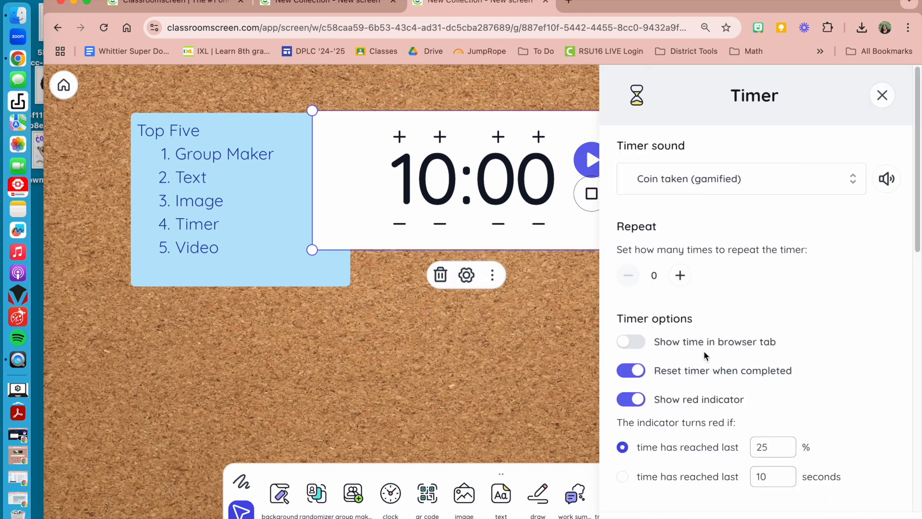
left_click(704, 183)
scroll(706, 288, "down", 1)
scroll(715, 329, "up", 3)
left_click(561, 327)
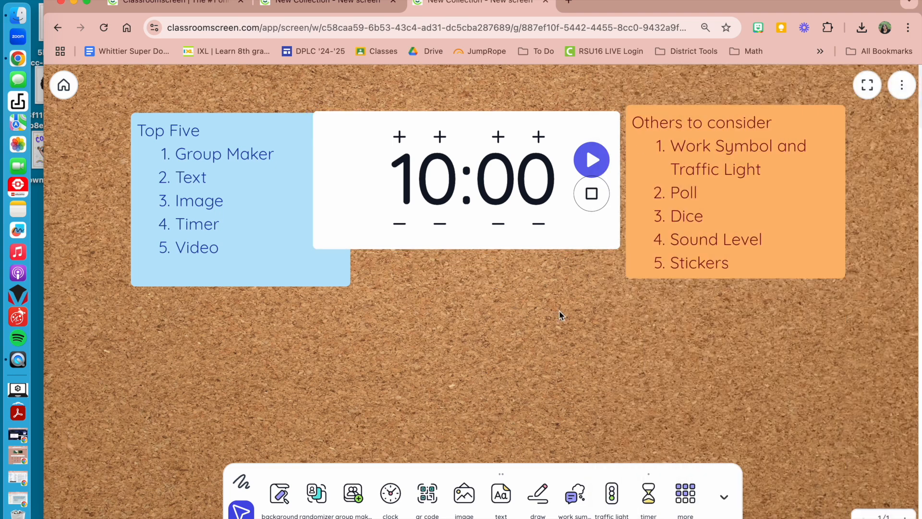
left_click(441, 275)
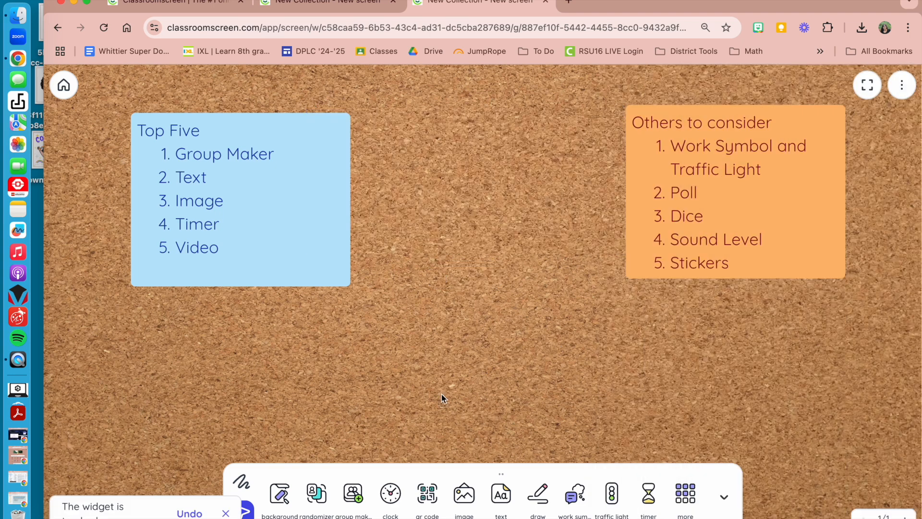
left_click(686, 500)
left_click(749, 307)
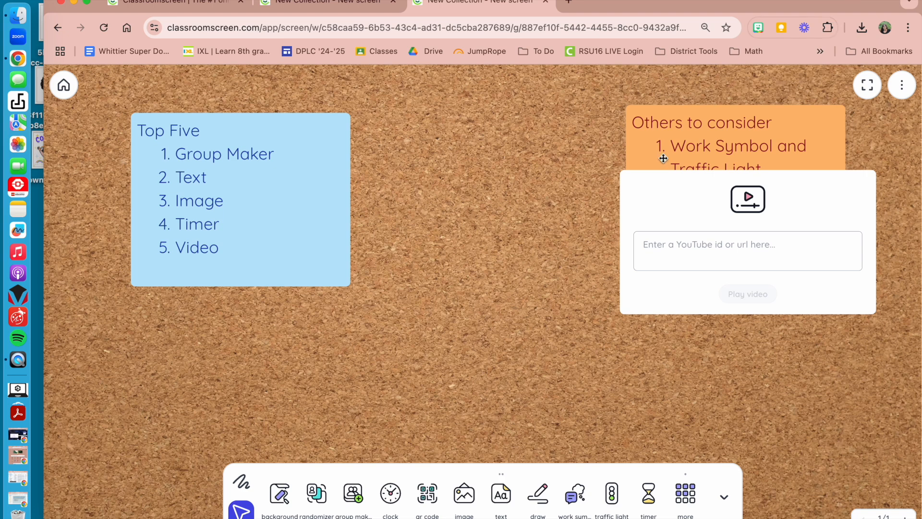
left_click(740, 247)
type("https://www.youtube.com/watch?v=bSgOfl3fOCw")
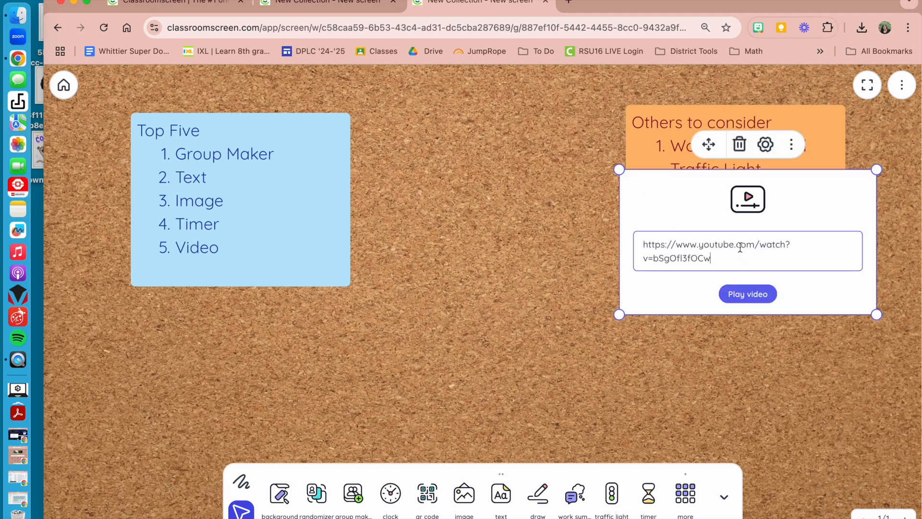
left_click(754, 294)
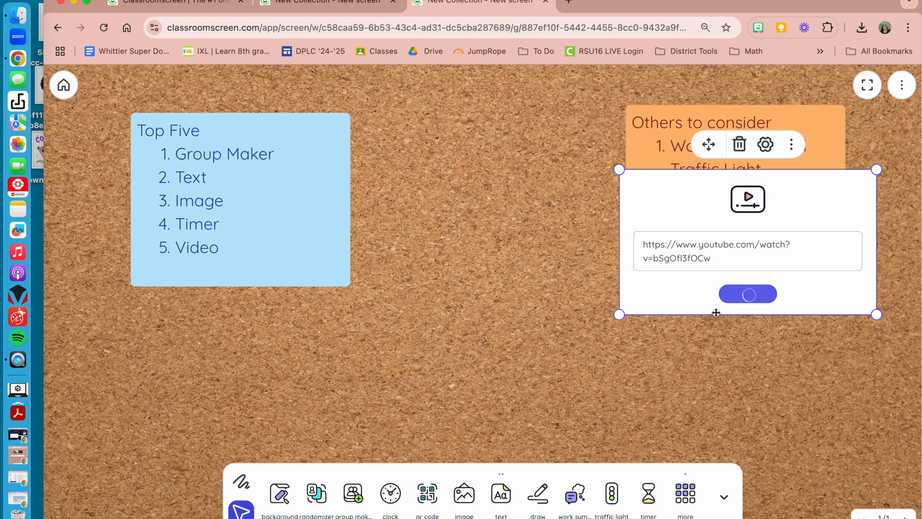
left_click_drag(714, 311, 695, 440)
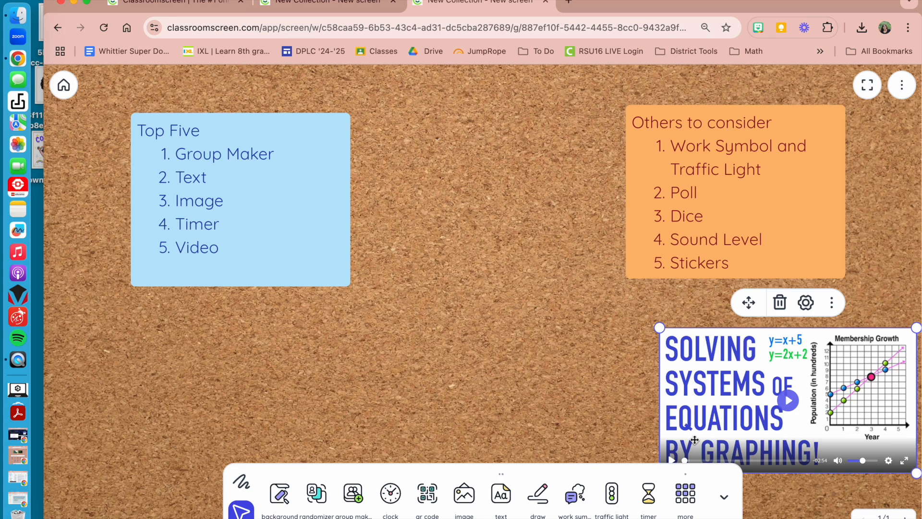
left_click_drag(696, 394, 392, 252)
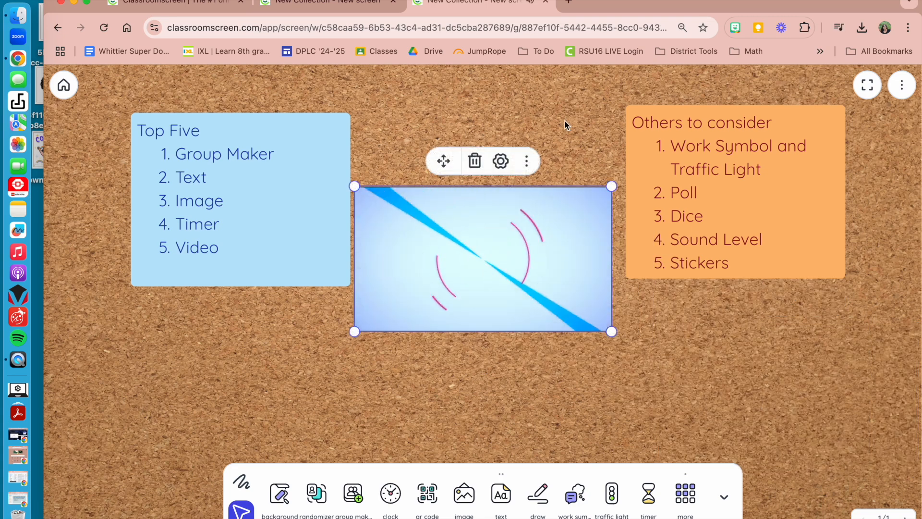
- Show the playing systems of equations video in Spotlight and return to the screen
left_click(527, 161)
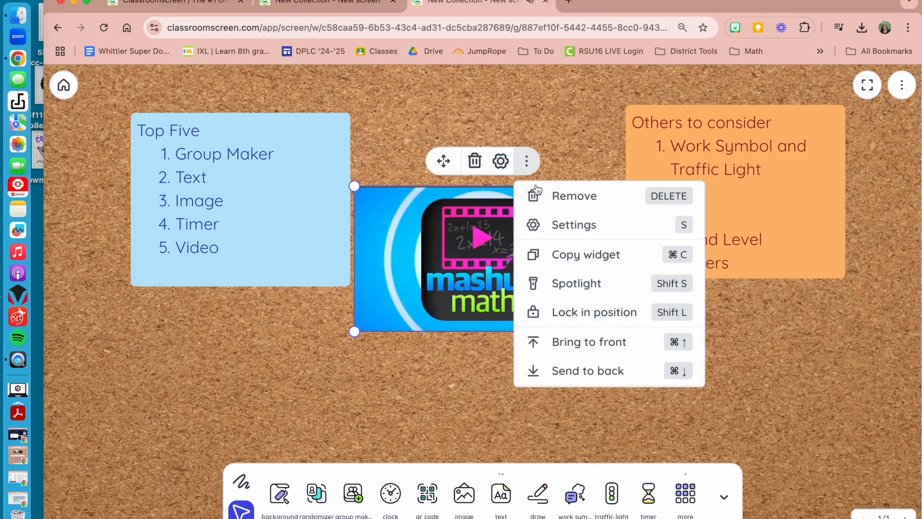
left_click(560, 284)
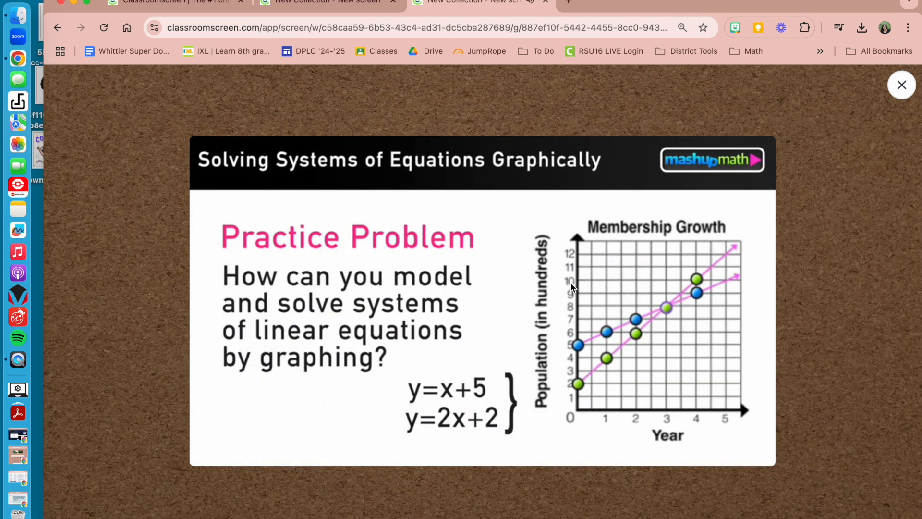
left_click(902, 85)
- Put the screen in full-screen mode, spotlight the video again, and expand the video to full screen before exiting full screen
left_click(867, 85)
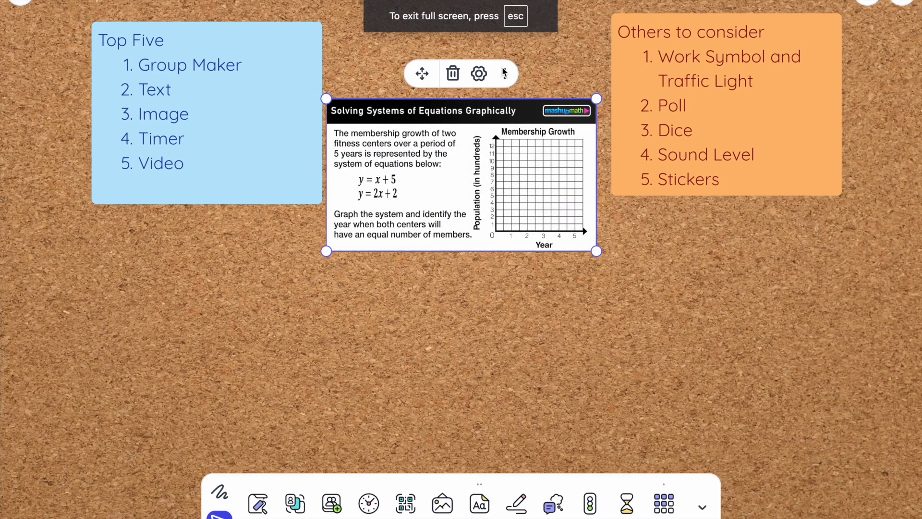
left_click(505, 72)
left_click(574, 200)
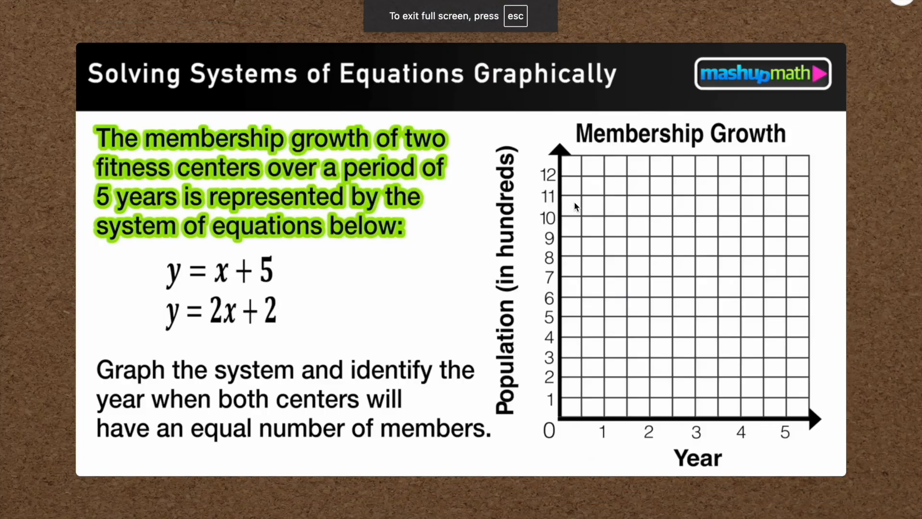
left_click(834, 464)
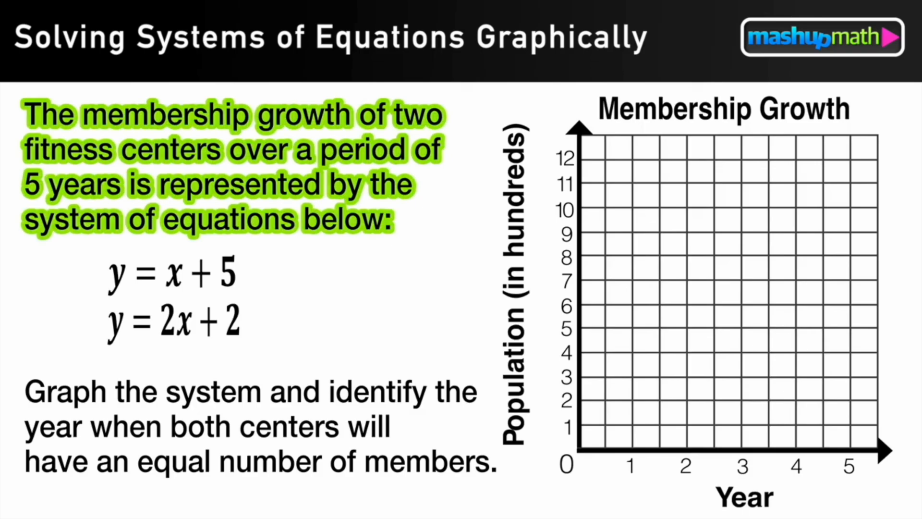
key("Escape")
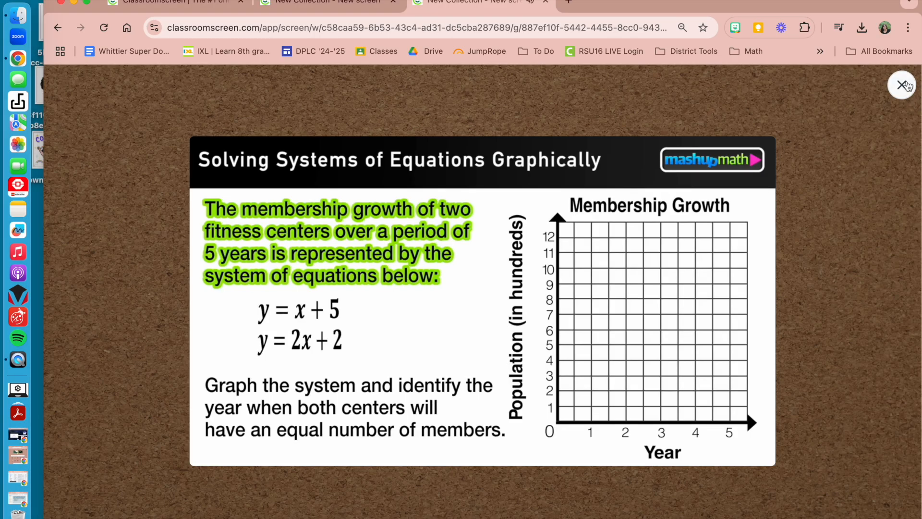
- Leave Spotlight for the full-screen view of the board and remove the video widget
left_click(902, 88)
left_click(866, 87)
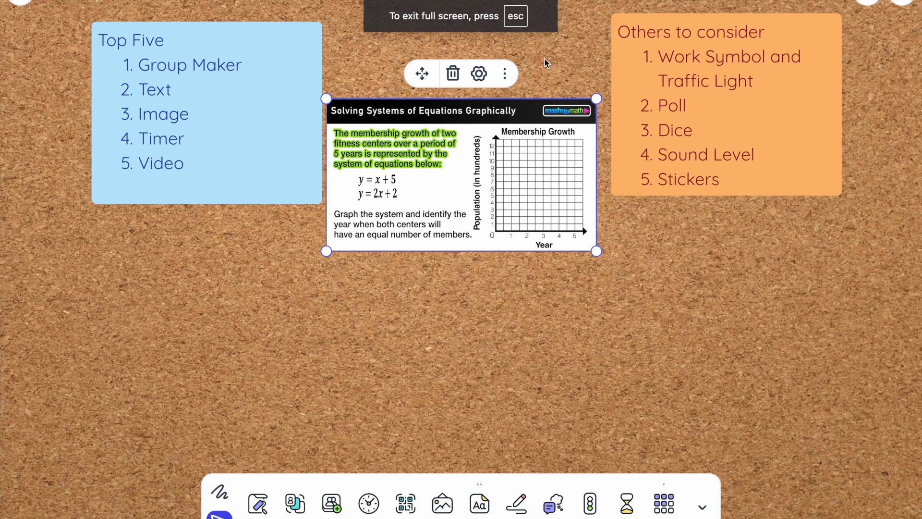
left_click(452, 73)
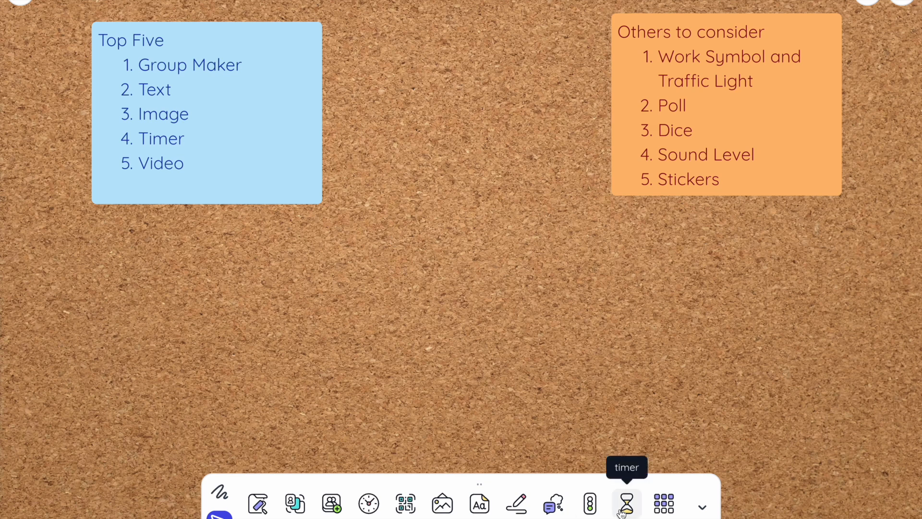
- Add the traffic light and work symbols widgets, and move the traffic light beside the Top Five note
left_click(590, 504)
left_click(553, 504)
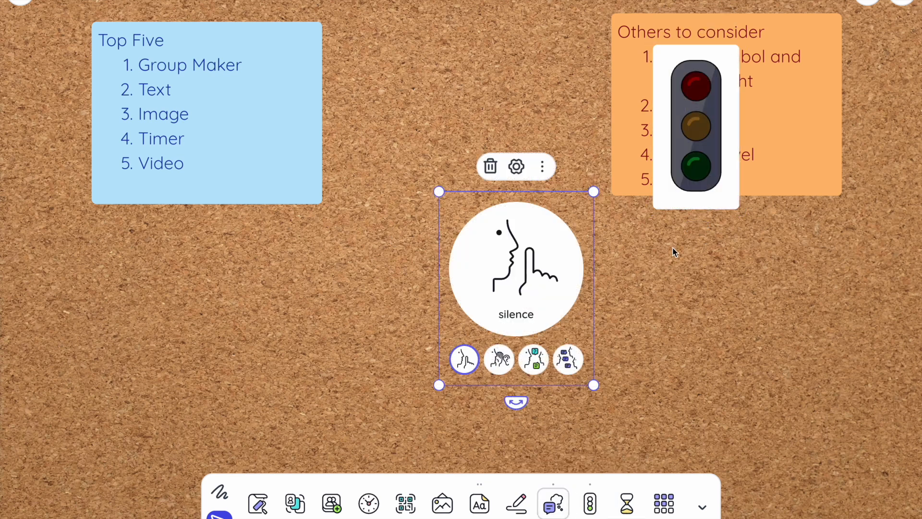
left_click_drag(724, 204, 435, 189)
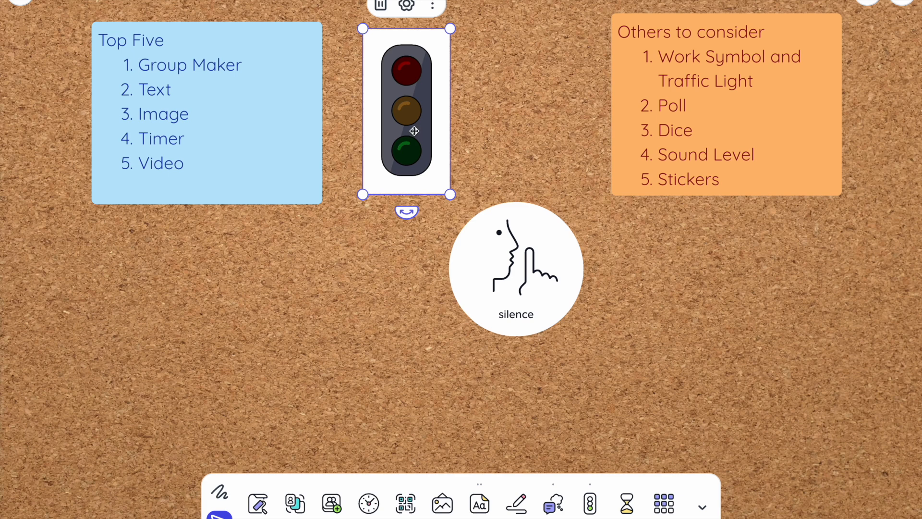
- Switch the traffic light to yellow and red, and cycle the work symbol through its options up to work together
left_click(407, 111)
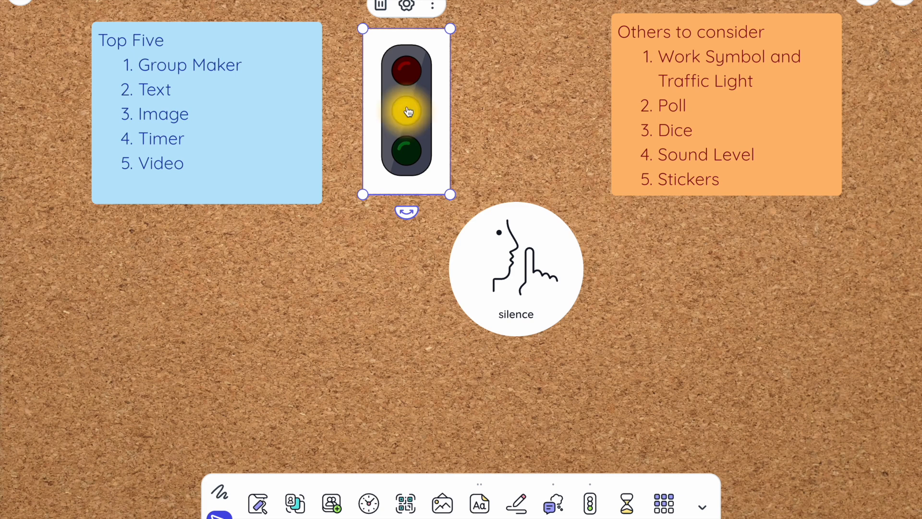
left_click(407, 70)
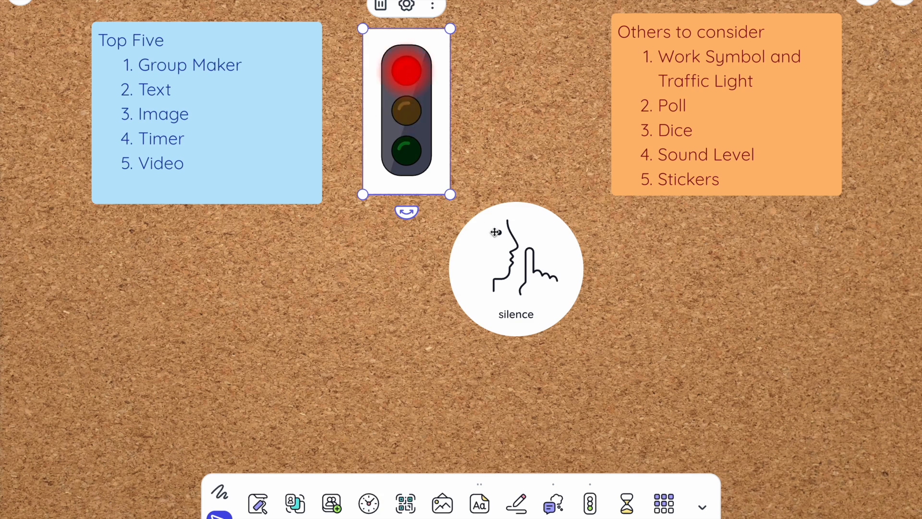
left_click(522, 288)
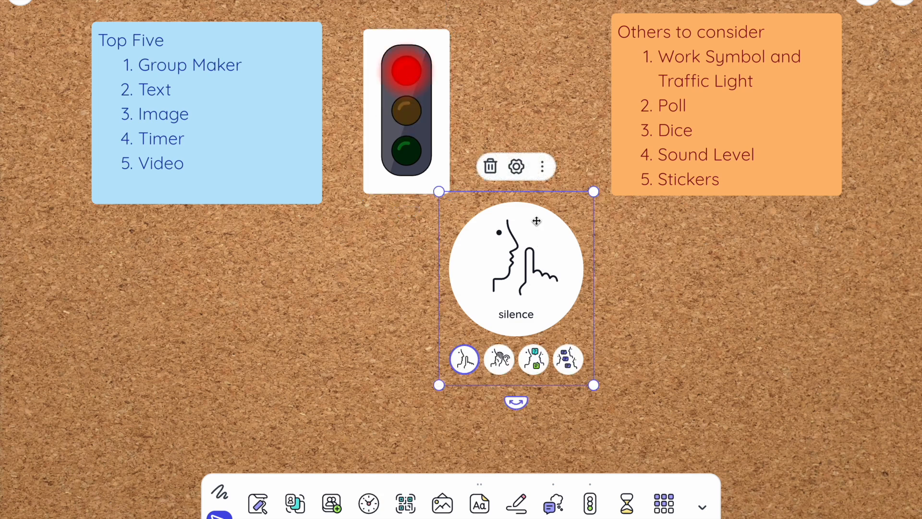
left_click(503, 368)
left_click(532, 367)
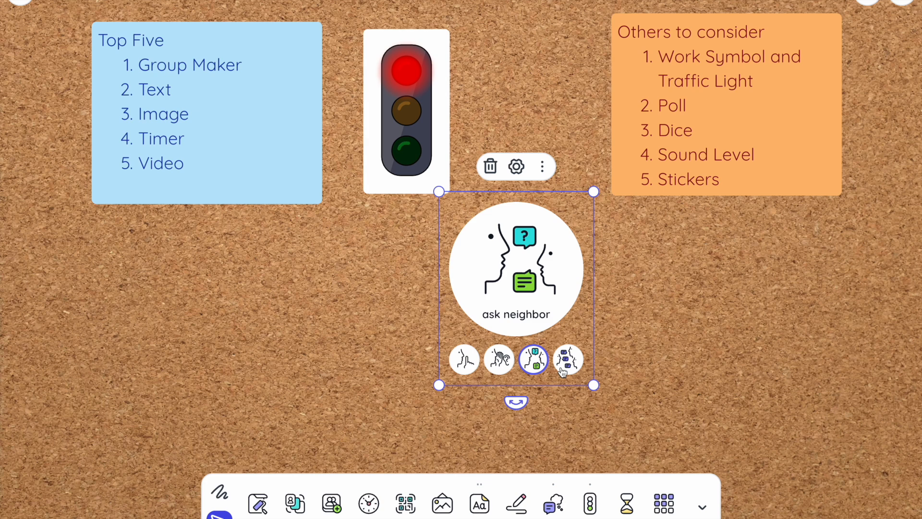
left_click(563, 370)
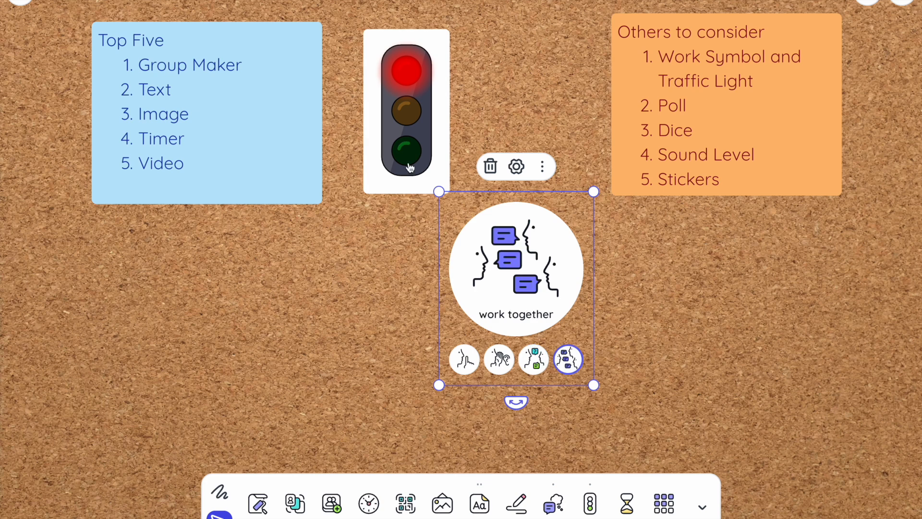
- Remove the work symbols and traffic light widgets from the board
left_click(491, 166)
left_click(443, 163)
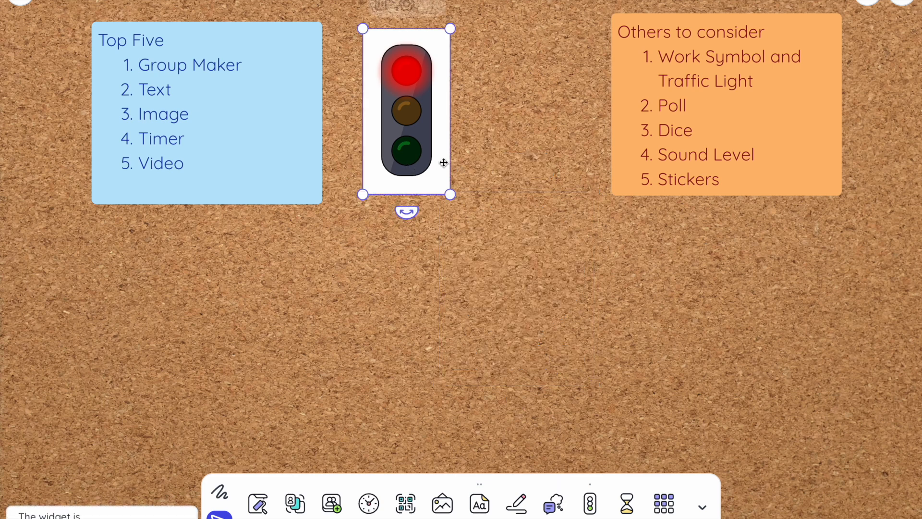
left_click(403, 9)
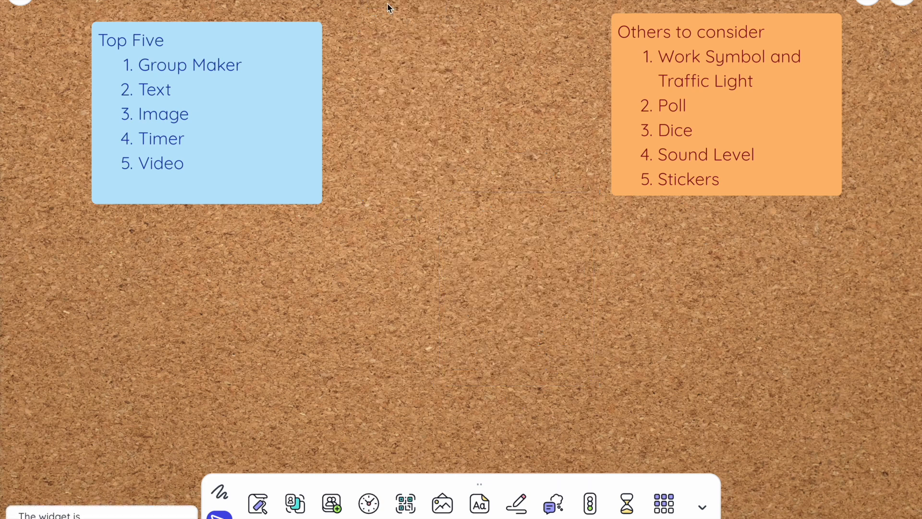
- Add a poll widget and set its poll type to Smileys
left_click(664, 502)
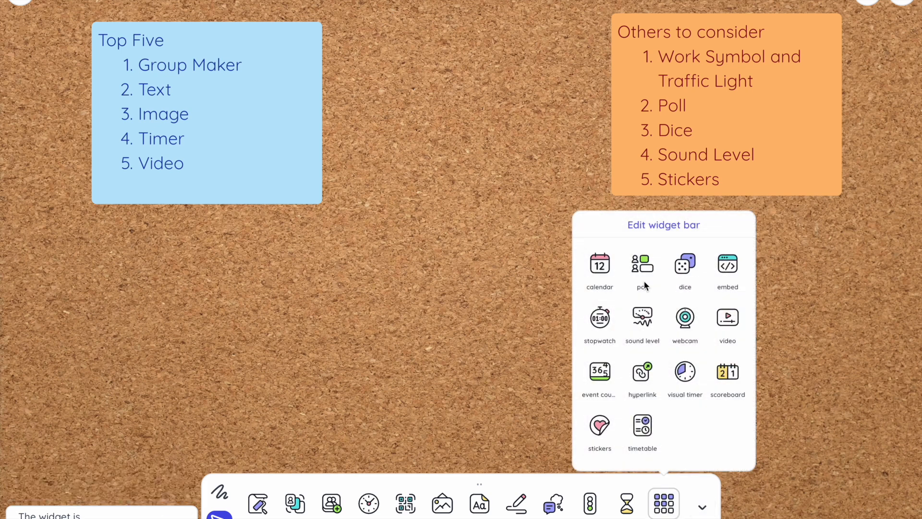
left_click(643, 264)
left_click(806, 232)
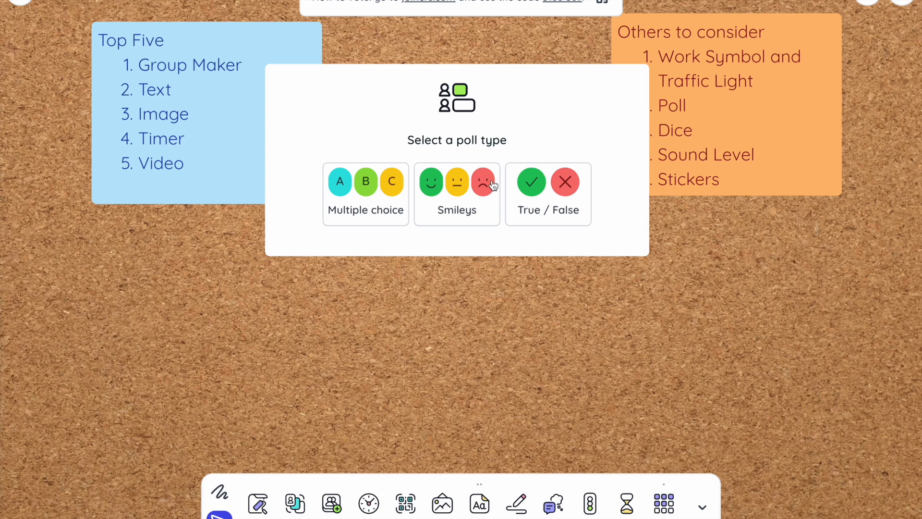
left_click(454, 197)
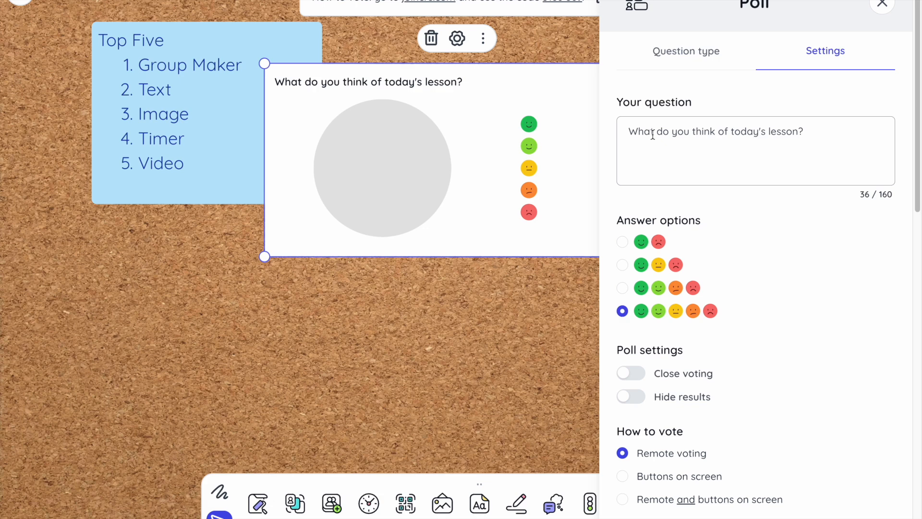
- Look through the Smileys poll's question, answer and voting settings, and close them
scroll(645, 278, "down", 2)
scroll(645, 279, "up", 2)
left_click(882, 5)
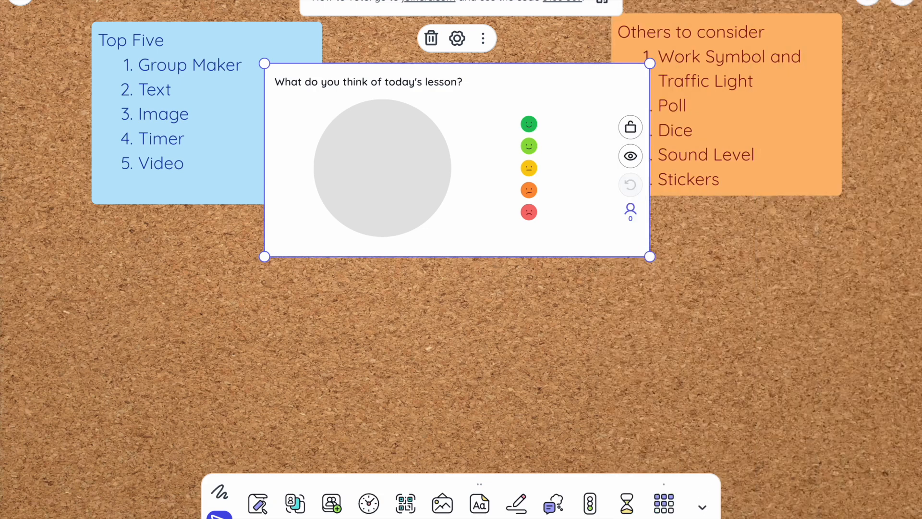
- Show the poll's enlarged QR code for voting, close it, and remove the poll widget
left_click(601, 3)
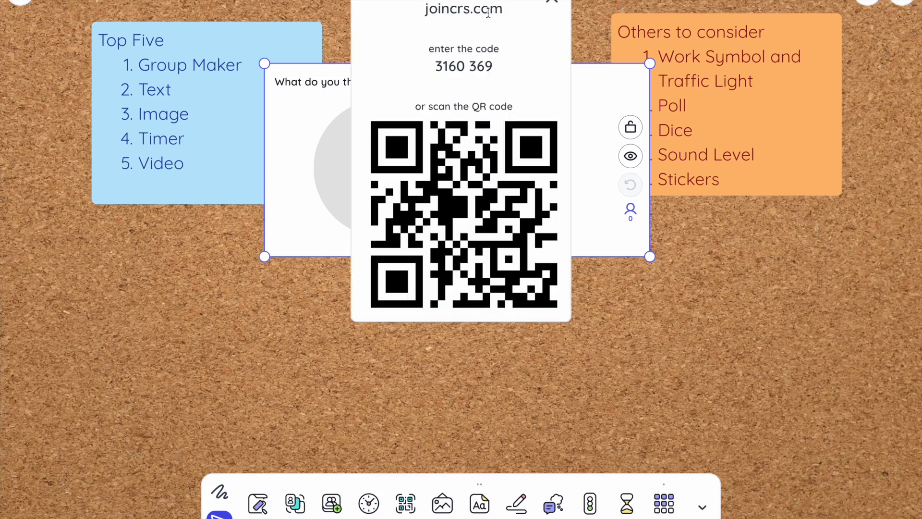
left_click(552, 4)
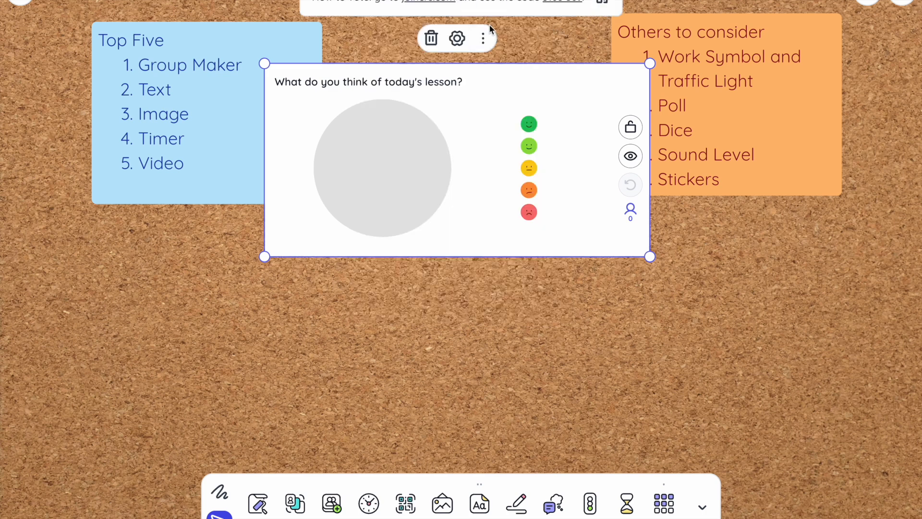
left_click(431, 37)
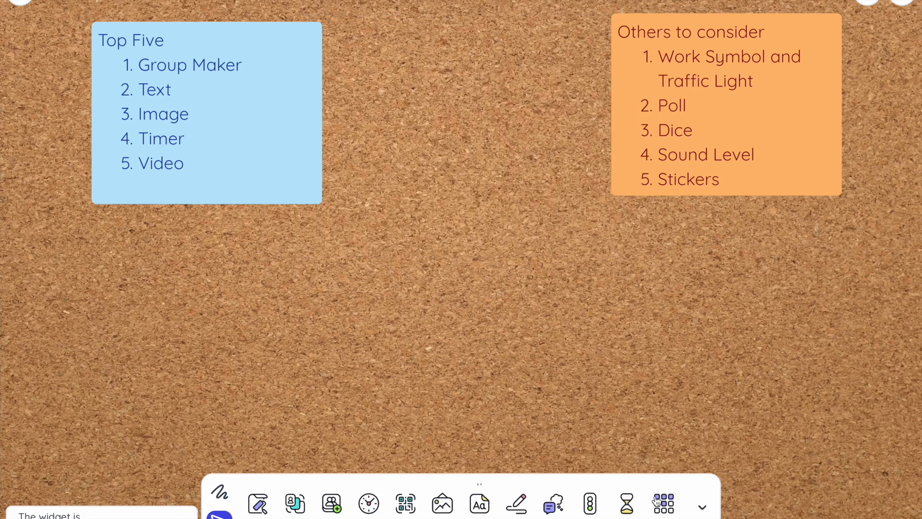
- Add a dice widget and open its settings to see the available dice types
left_click(664, 504)
left_click(694, 272)
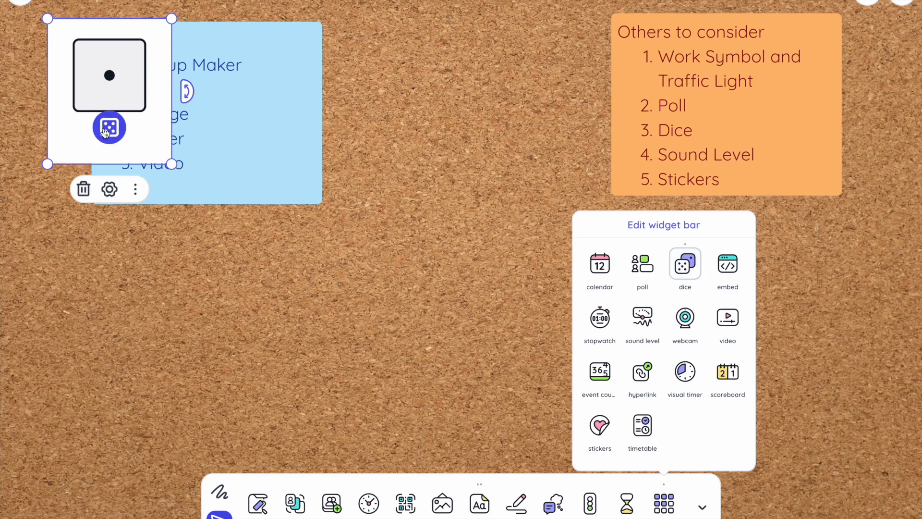
left_click(110, 193)
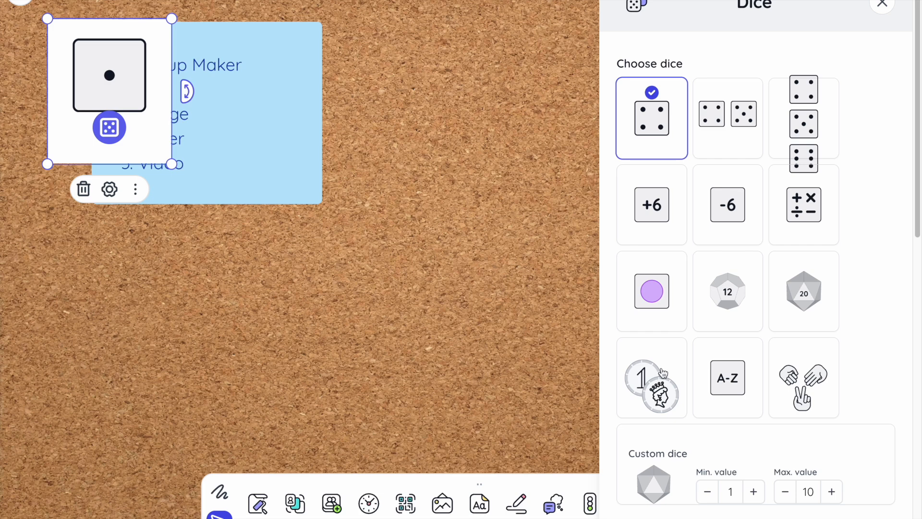
- Look through the dice widget's custom range, sound and color theme settings, close them, and remove the widget
scroll(691, 331, "down", 3)
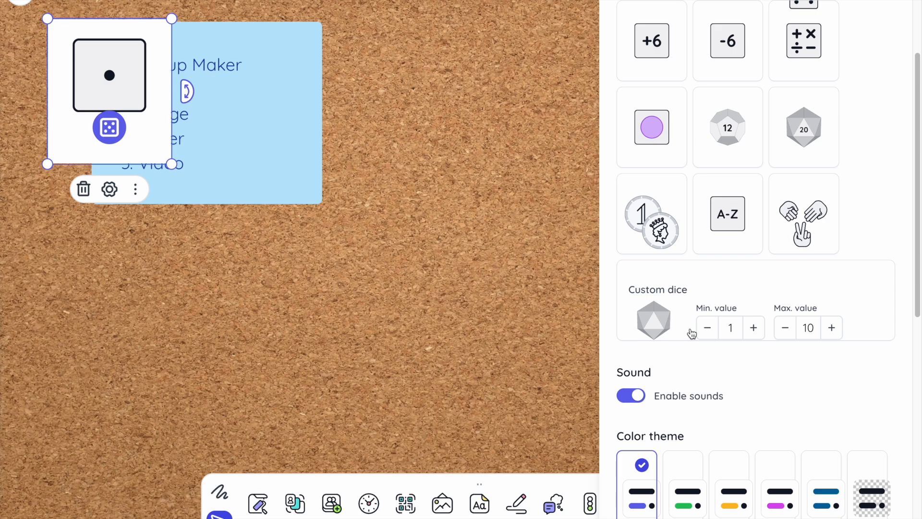
scroll(691, 333, "down", 2)
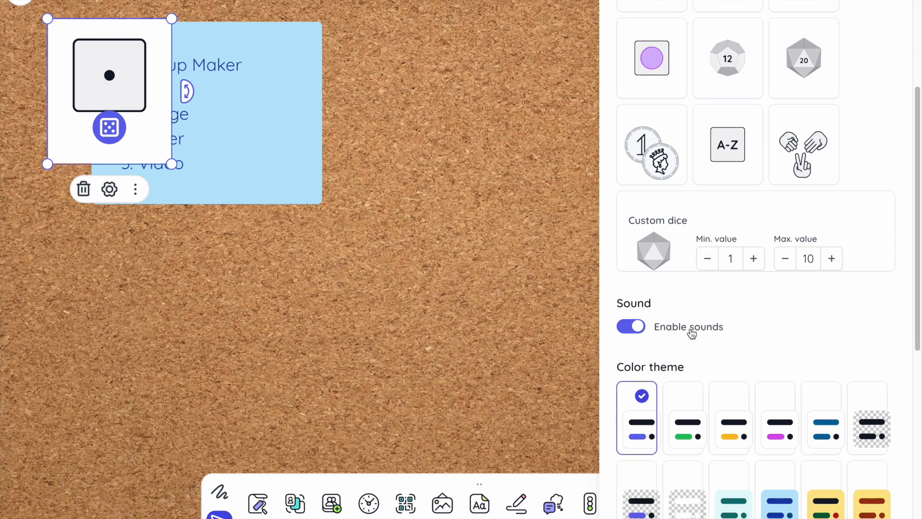
scroll(689, 330, "up", 5)
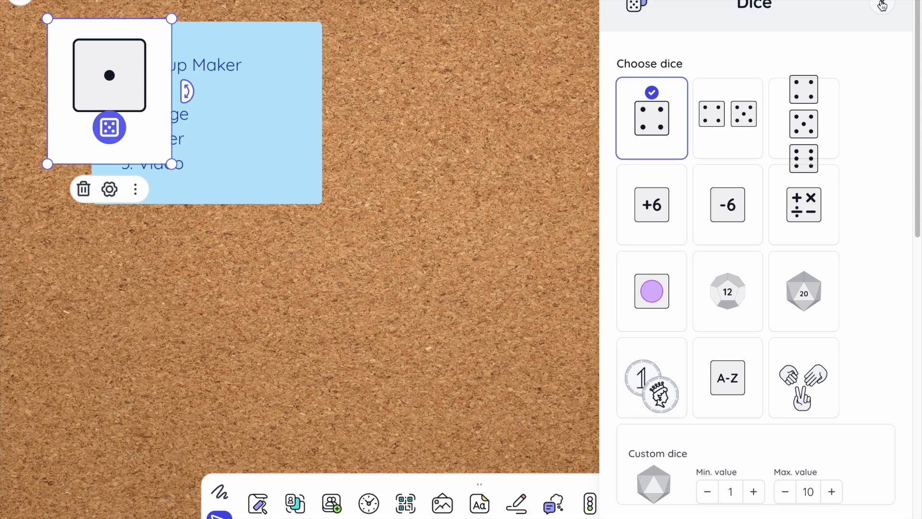
left_click(882, 5)
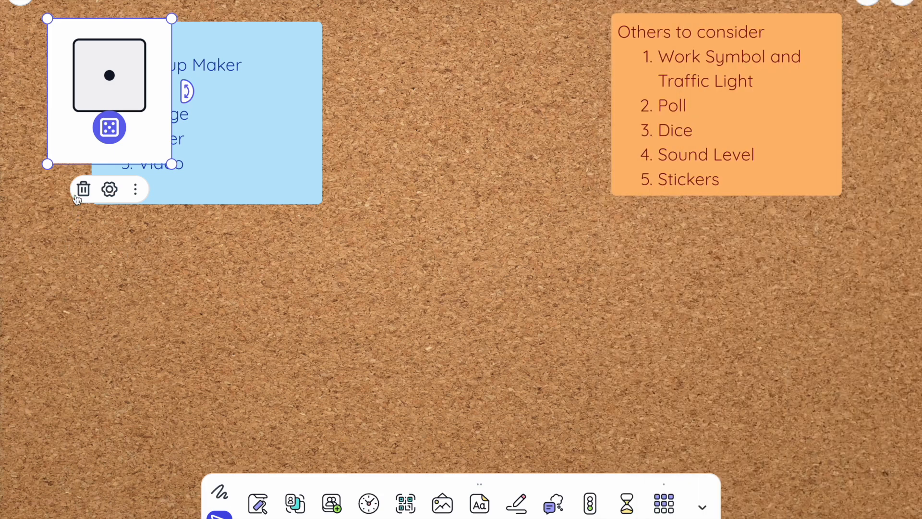
left_click(84, 189)
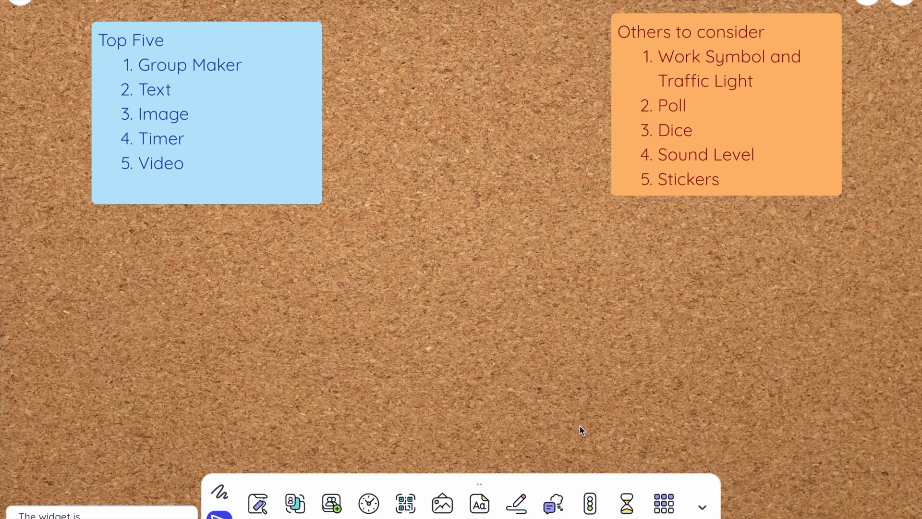
- Add a sound level widget and enlarge it to cover most of the Top Five note
left_click(664, 503)
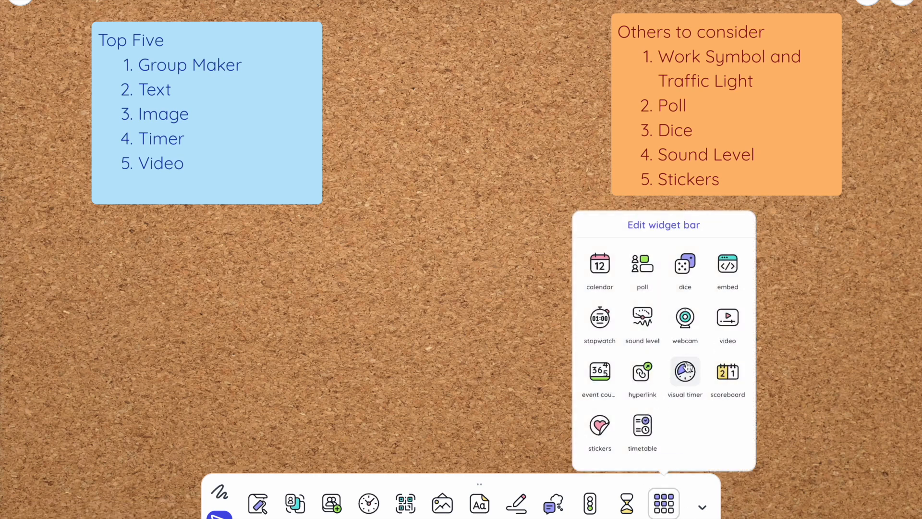
left_click(642, 317)
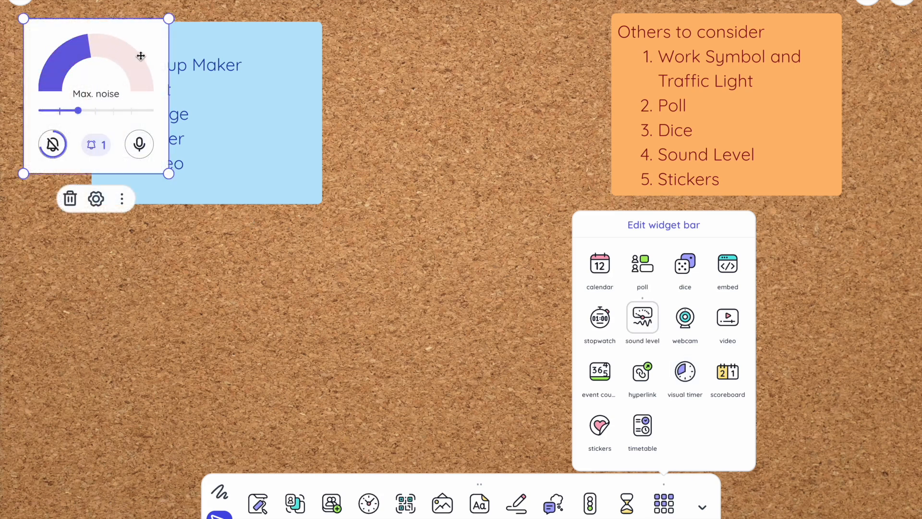
left_click_drag(168, 162, 309, 245)
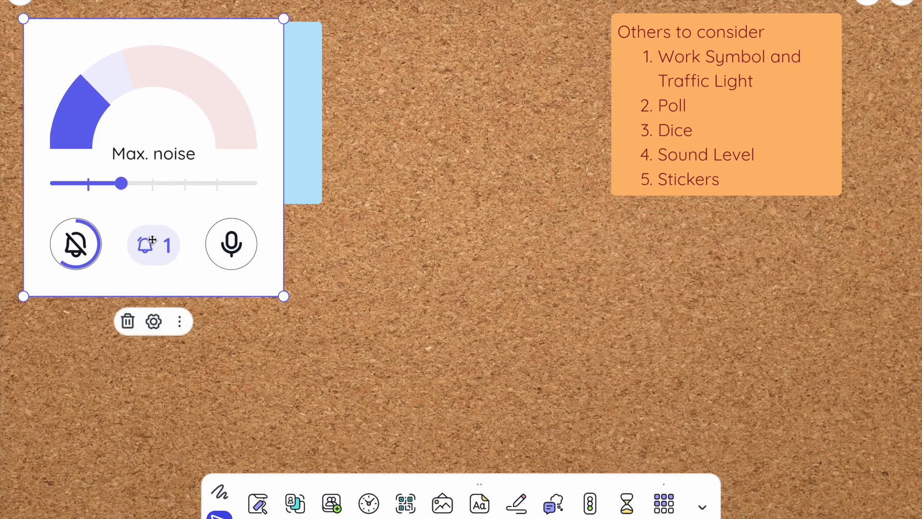
- Try higher and lower maximum noise limits on the sound level widget, and remove the widget
left_click_drag(121, 185, 214, 185)
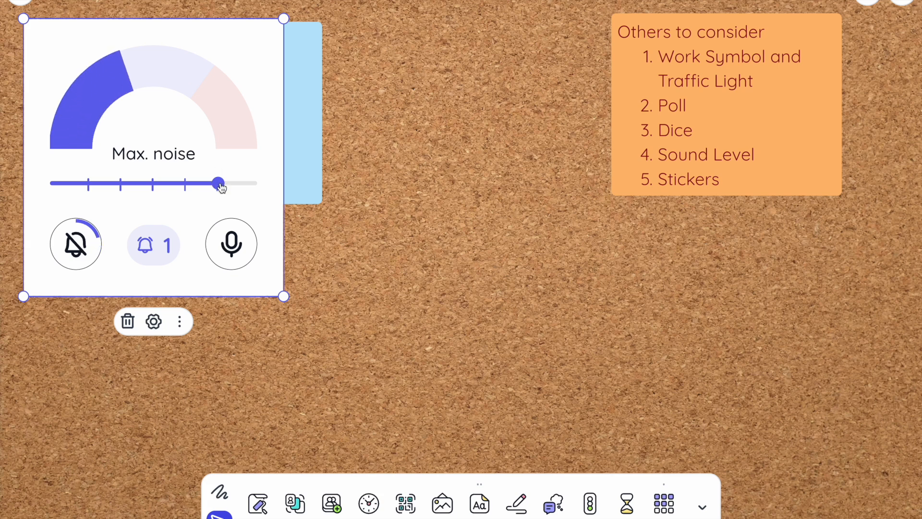
left_click_drag(219, 184, 89, 185)
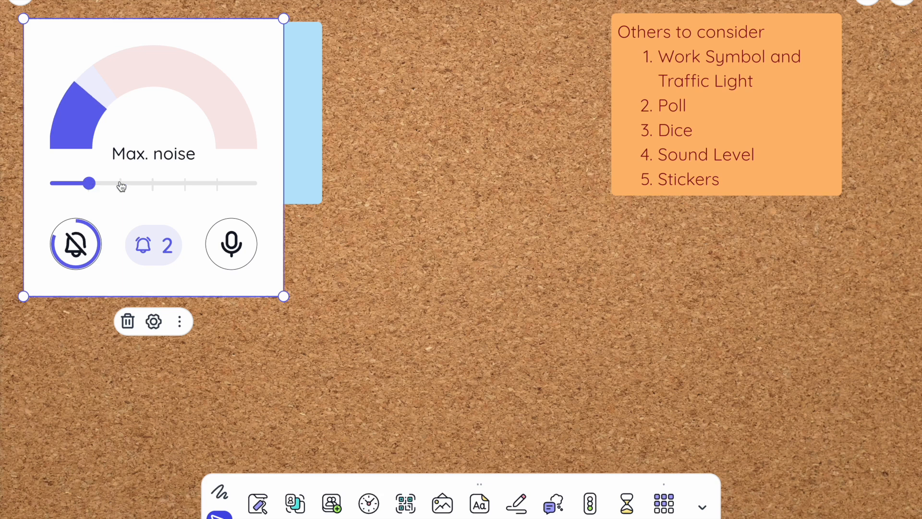
left_click_drag(117, 185, 154, 186)
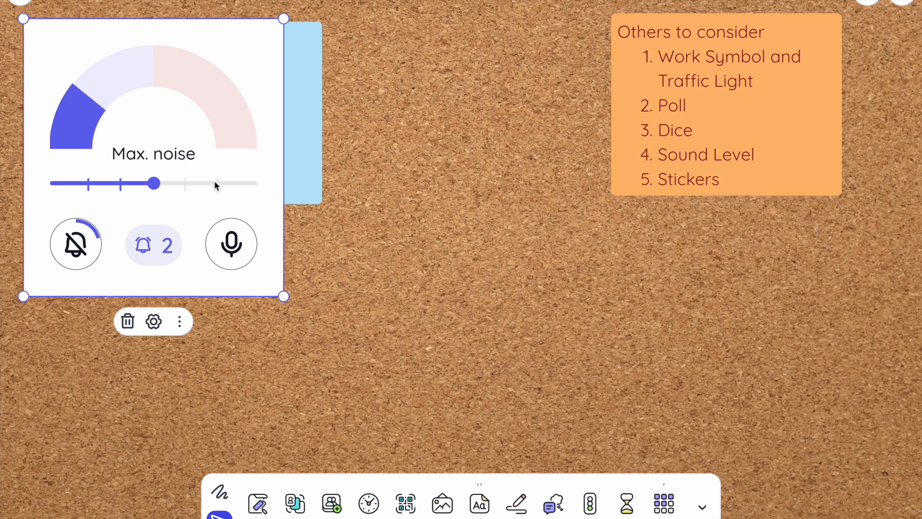
left_click(127, 322)
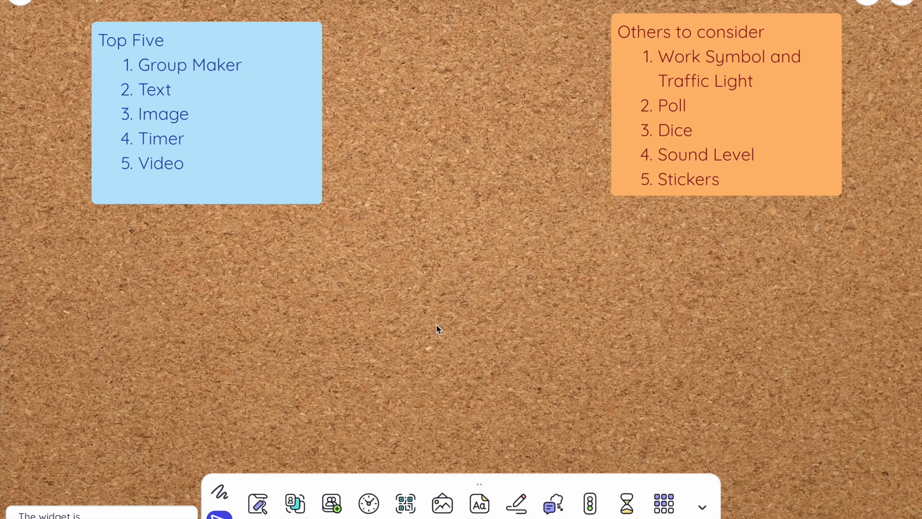
- Add a blue heart sticker and a "positive energy" sticker, placing the latter between the two notes
left_click(668, 508)
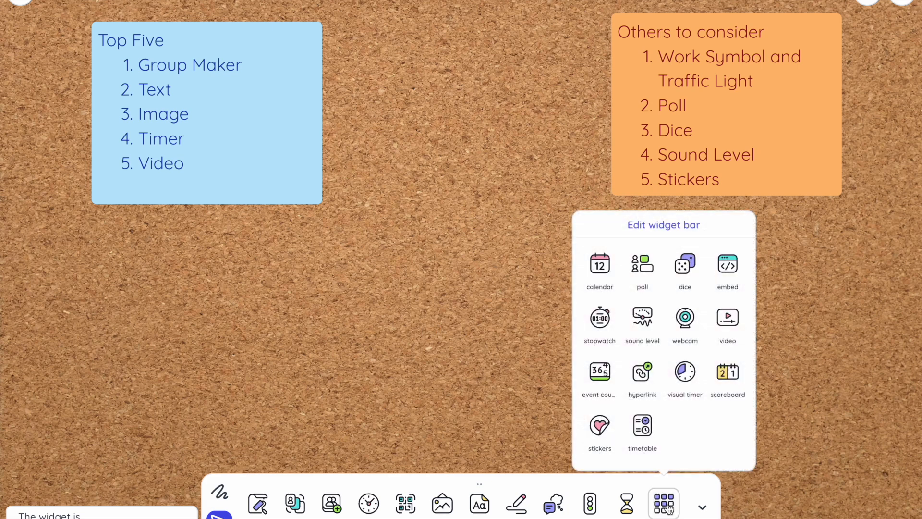
left_click(599, 425)
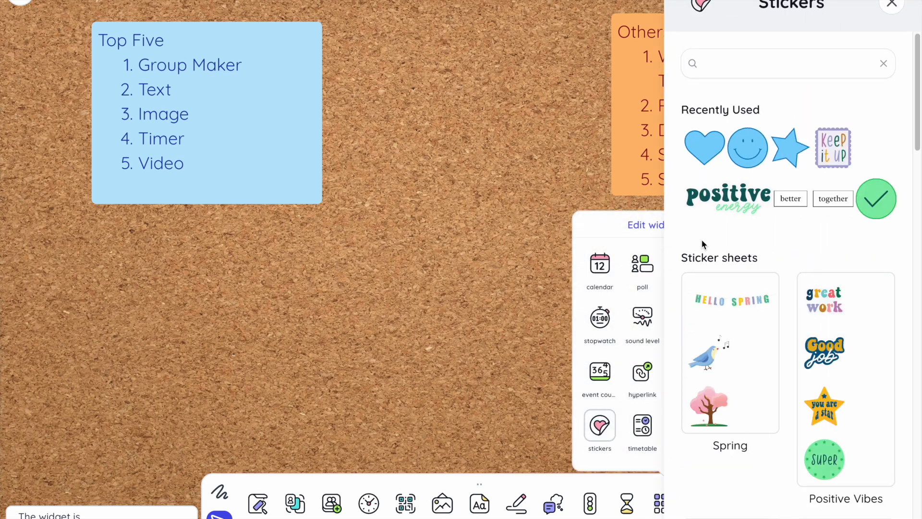
left_click(709, 151)
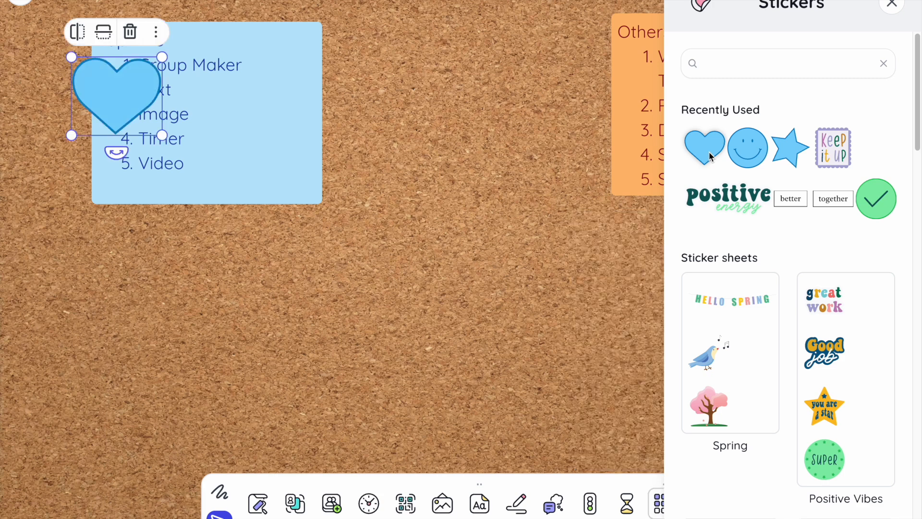
left_click(735, 199)
left_click_drag(213, 86, 514, 59)
- Place a green checkmark sticker and a "Keep it up" sticker on the Top Five note, and move the heart below the note
left_click(834, 198)
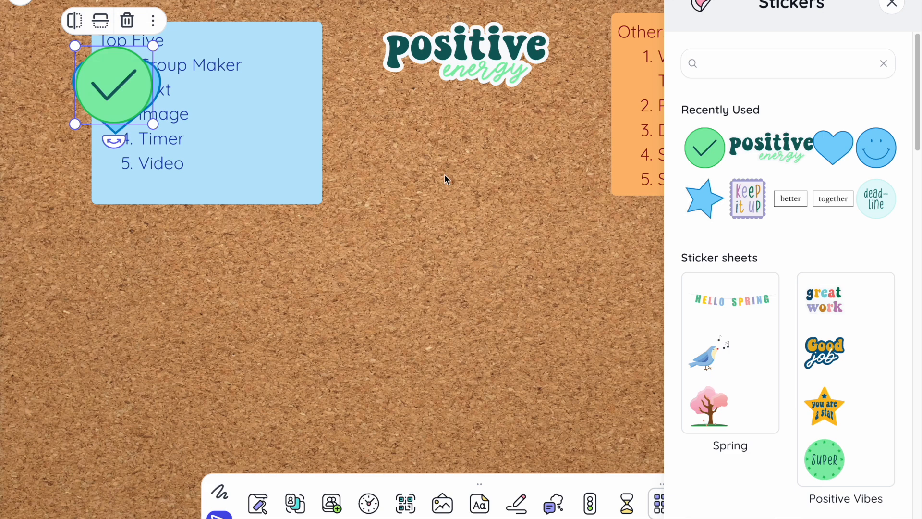
left_click_drag(116, 91, 237, 381)
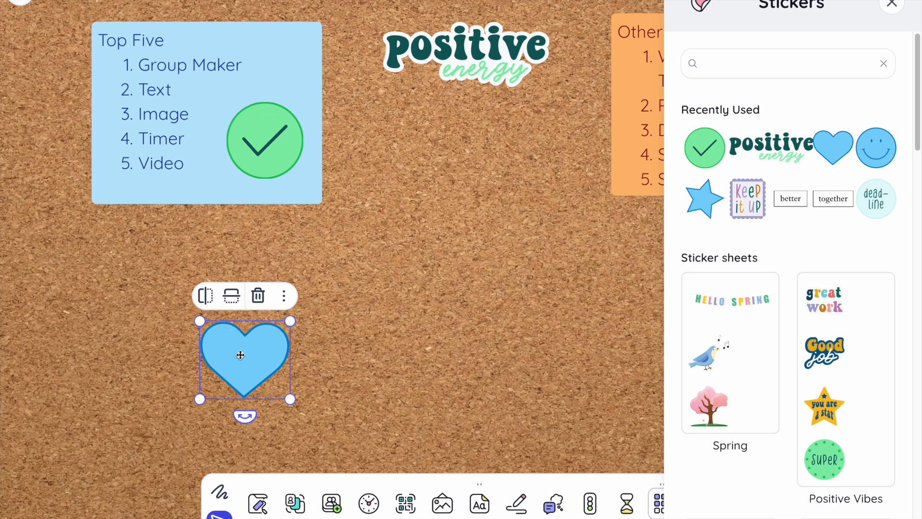
left_click(747, 198)
left_click_drag(140, 98, 125, 208)
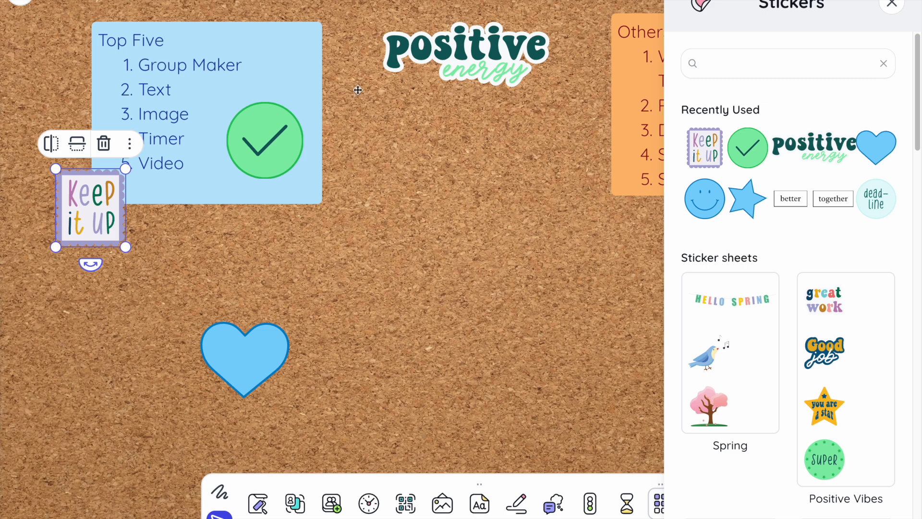
- Browse the sticker sheets, place the rainbow hundred chart from the Math sheet mid-board, and remove it
scroll(793, 356, "down", 15)
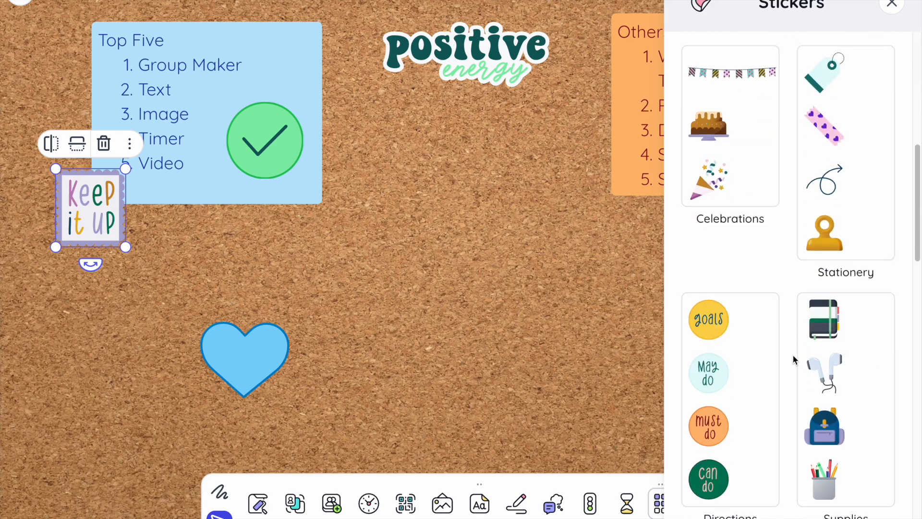
scroll(793, 359, "down", 3)
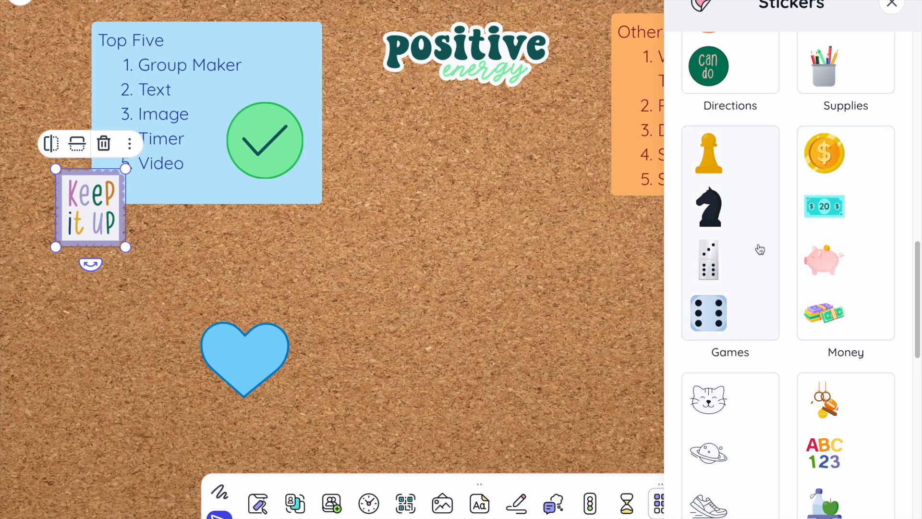
scroll(756, 249, "down", 10)
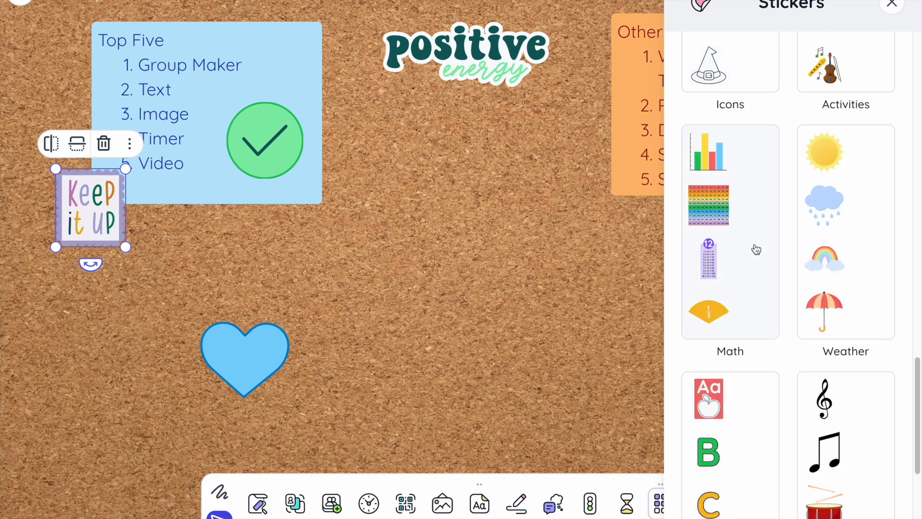
scroll(756, 249, "down", 1)
left_click(712, 161)
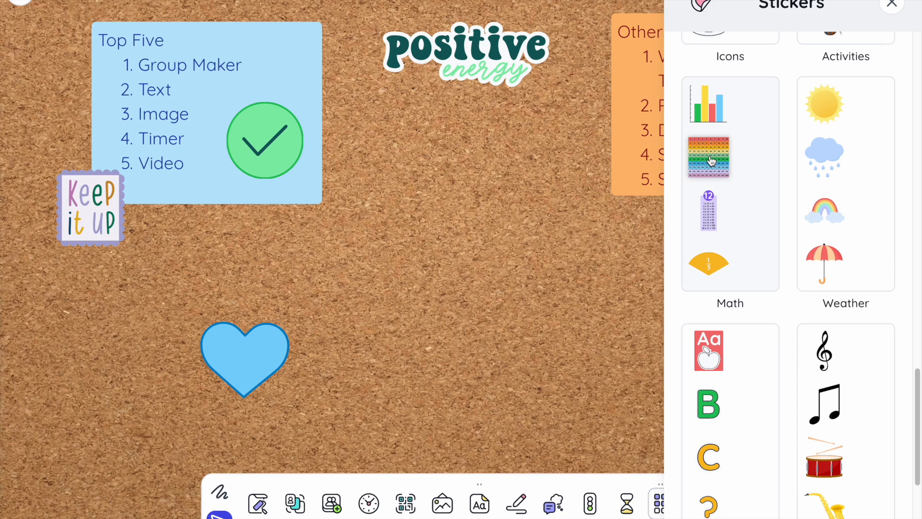
left_click_drag(711, 162, 431, 248)
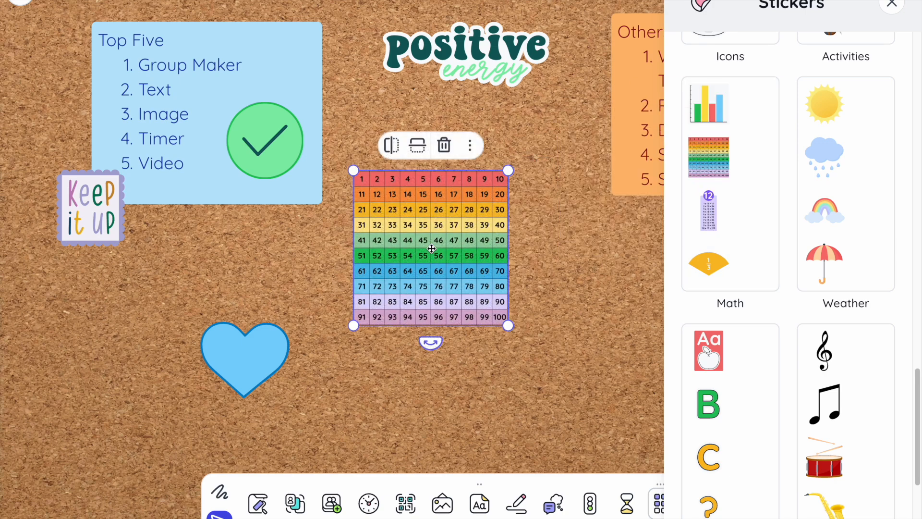
left_click(450, 147)
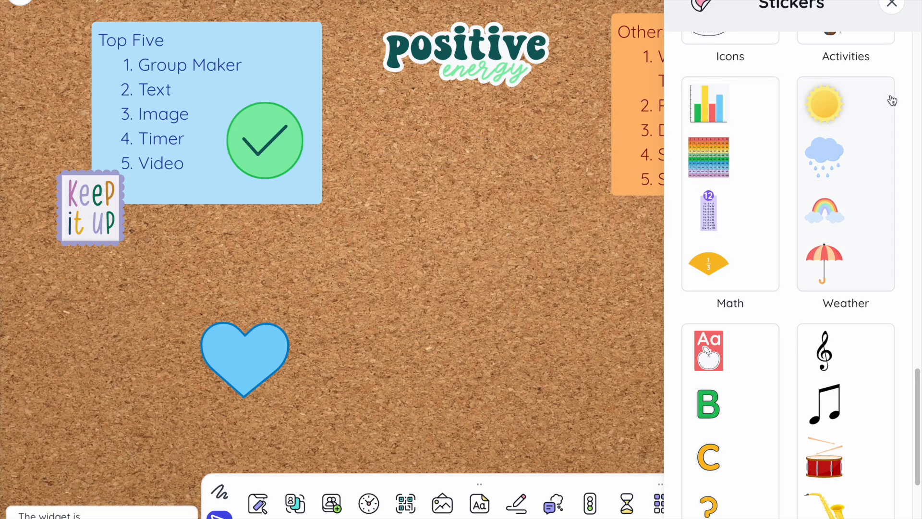
- Close the sticker collection, and hide the widget bar after viewing the additional widgets
left_click(891, 4)
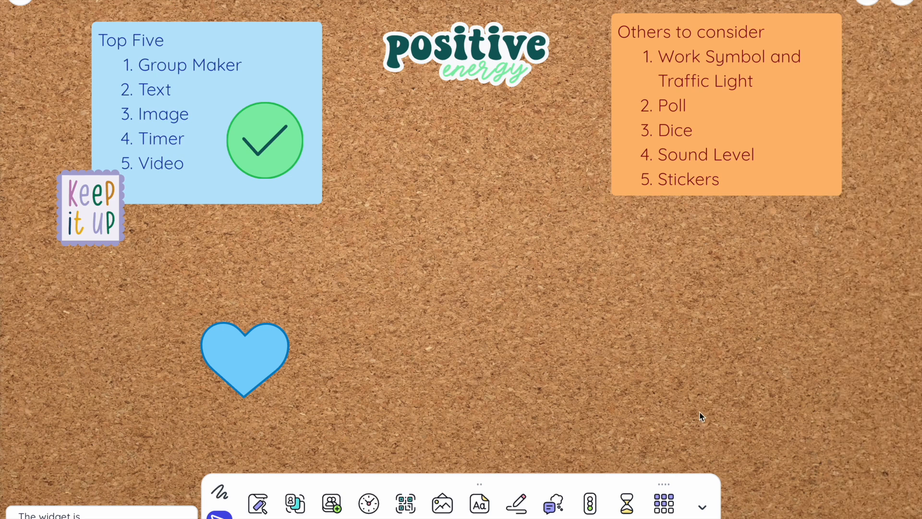
left_click(662, 505)
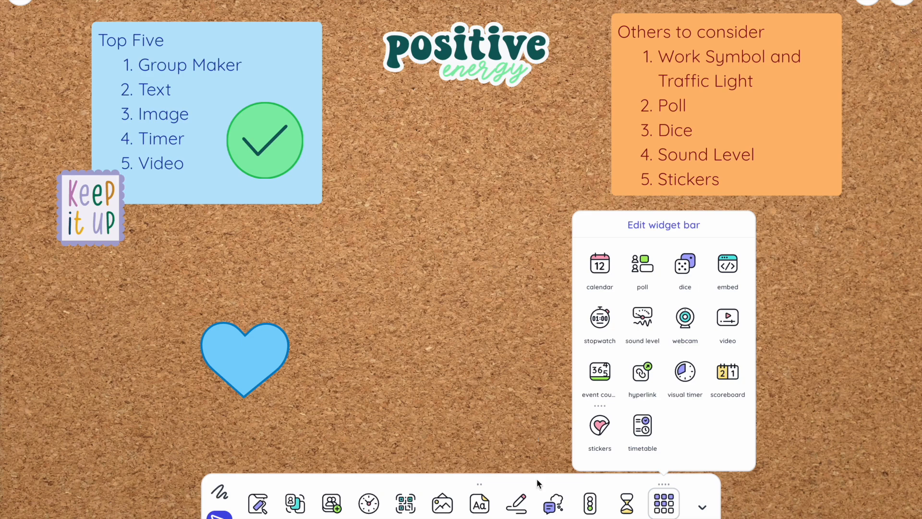
left_click(701, 507)
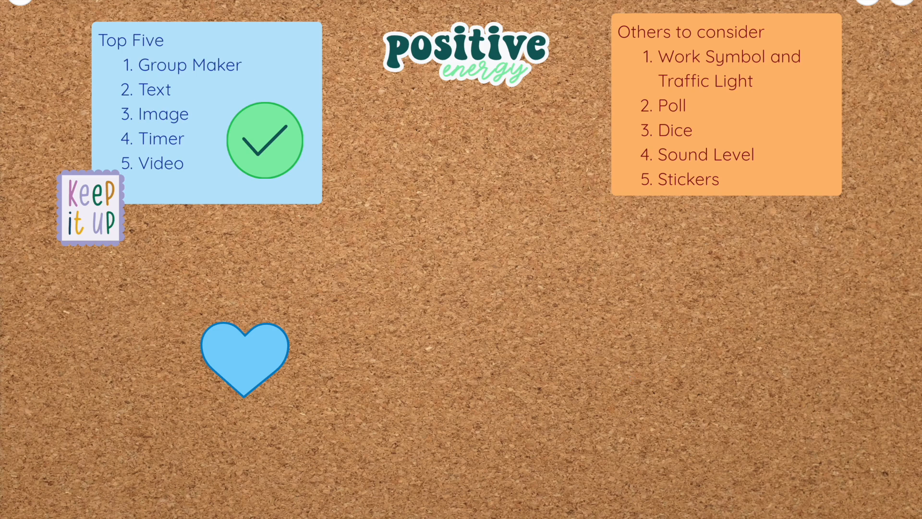